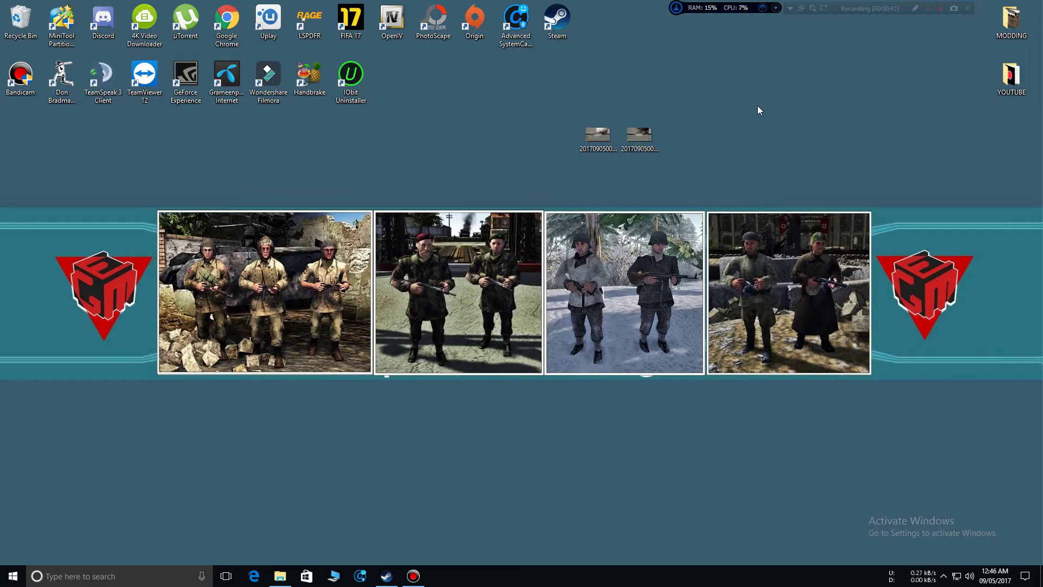
View both desktop screenshots of the game's Join desynchronisation messages and close the image viewer.
double_click(594, 127)
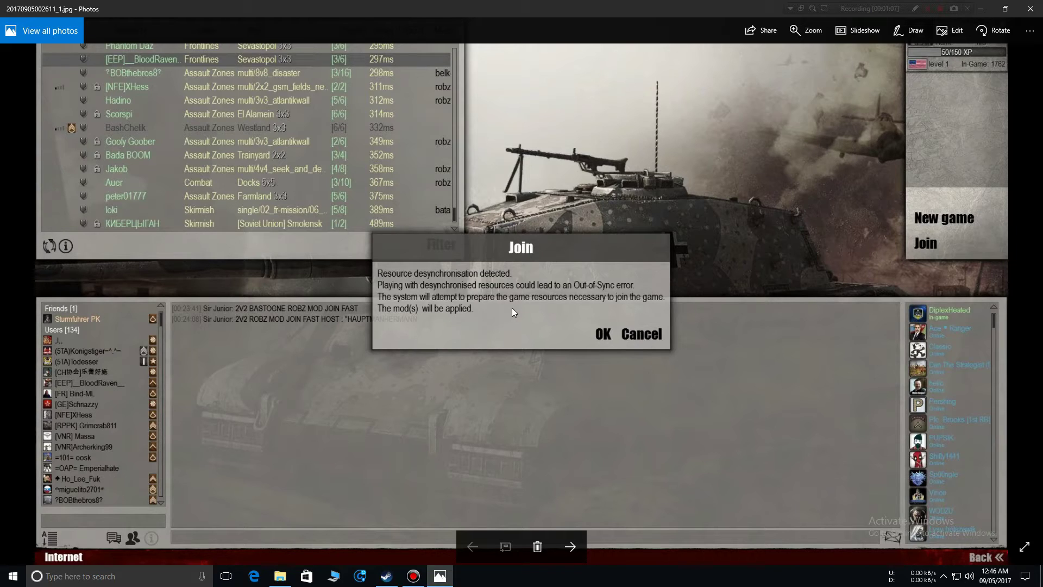
key(Right)
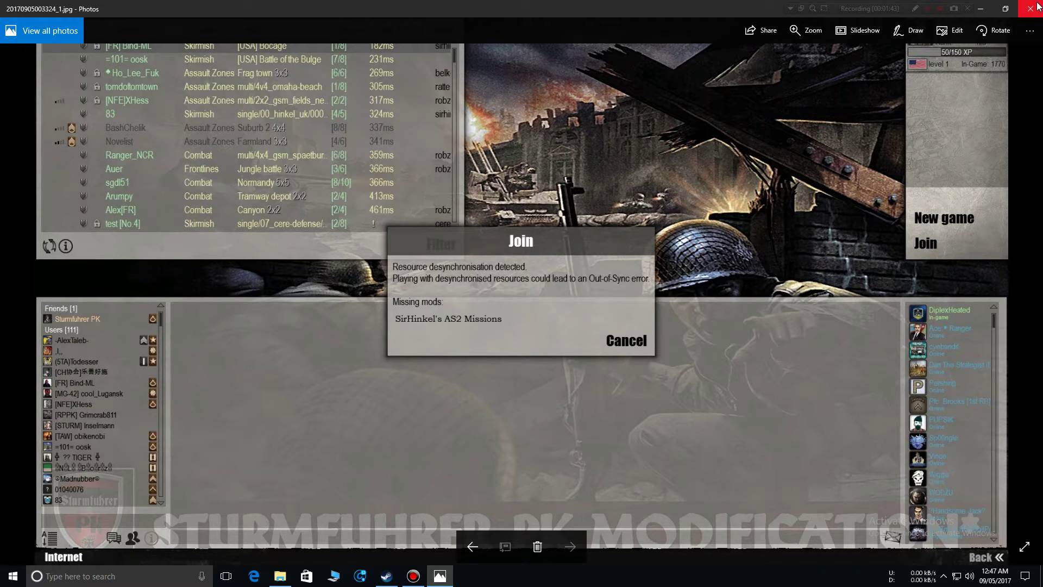
key(Left)
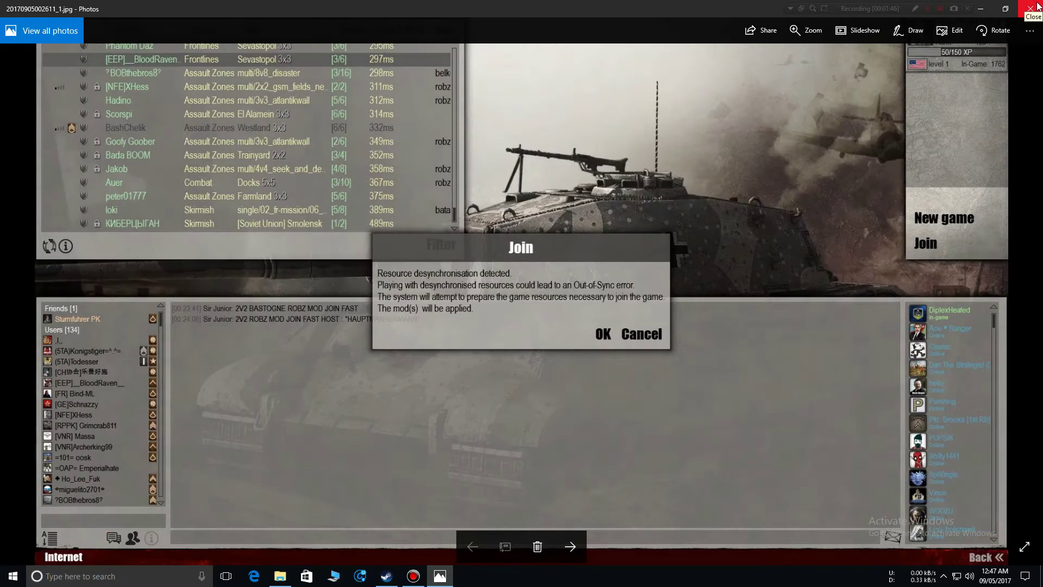
key(Right)
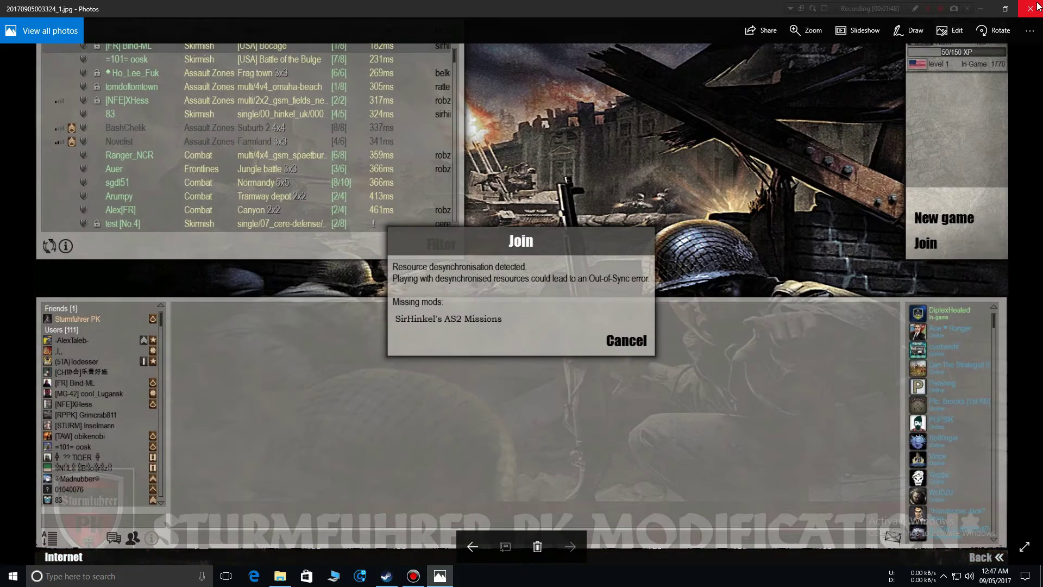
click(1037, 6)
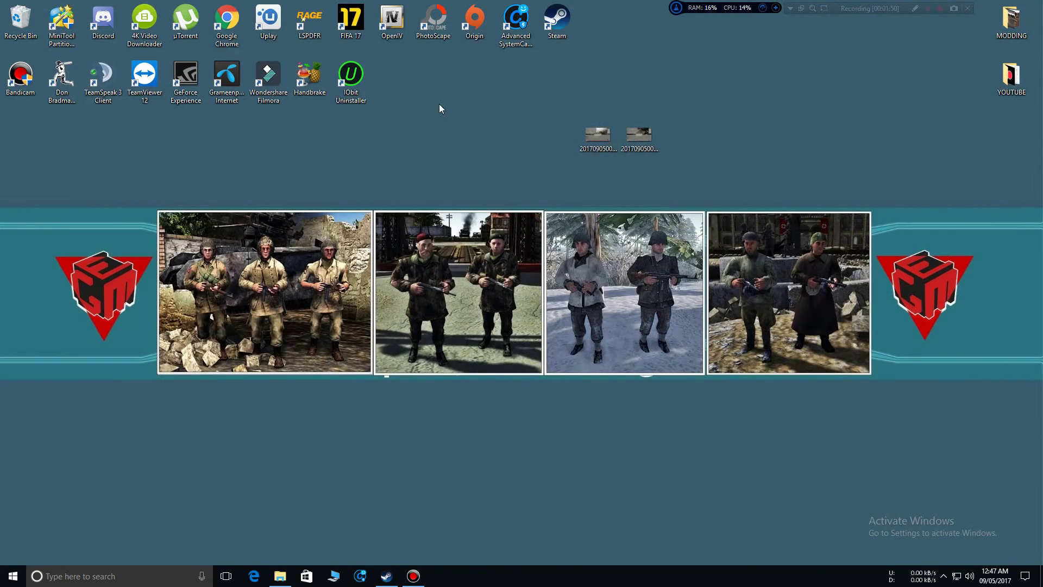
right_click(432, 101)
right_click(393, 119)
click(419, 151)
right_click(401, 127)
click(425, 156)
Bring up the Men of War Assault Squad 2 game folder, refresh it and open its resource folder.
mouse_move(279, 581)
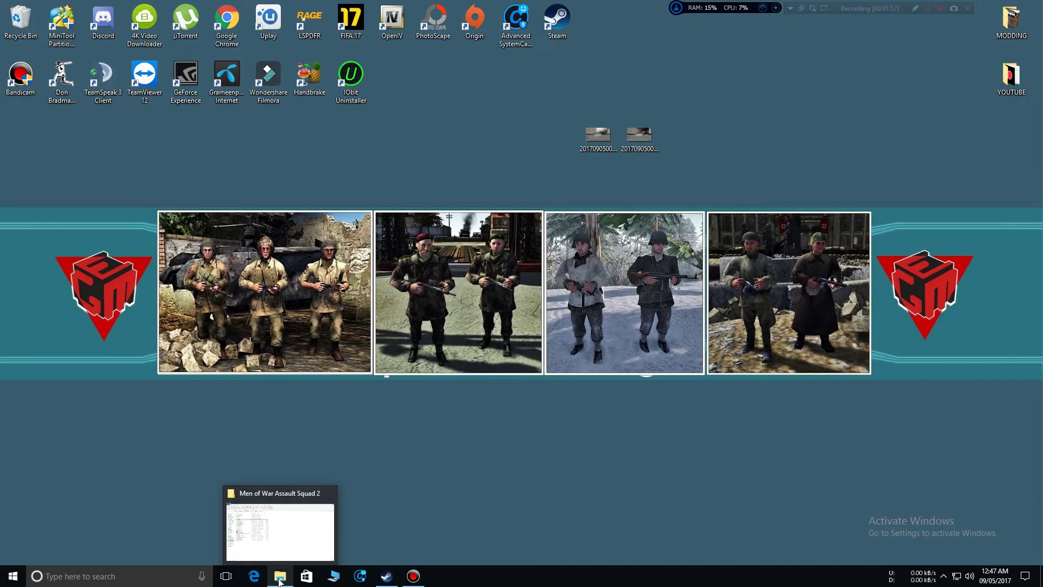
click(283, 521)
right_click(496, 158)
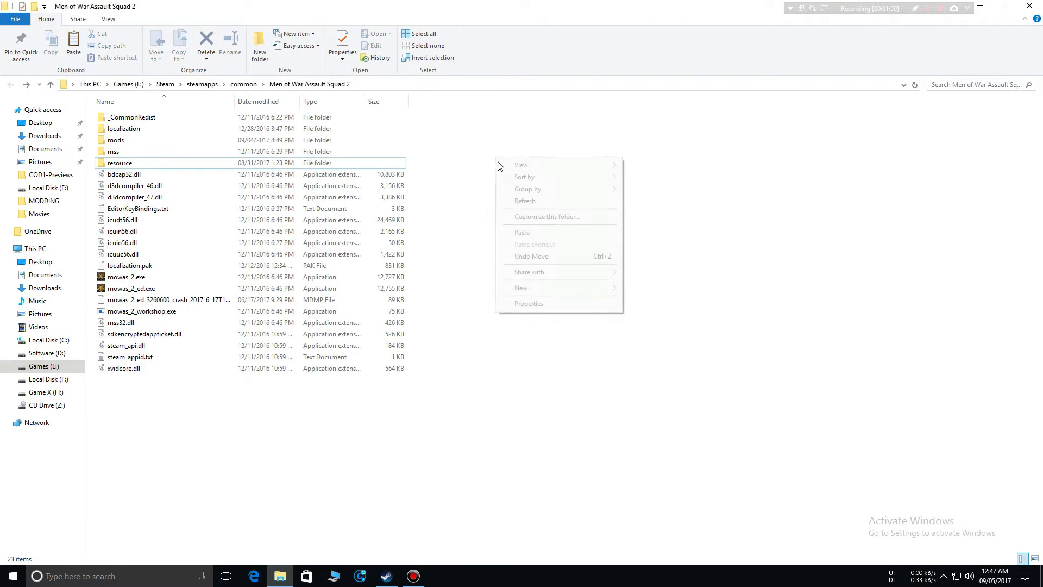
click(523, 201)
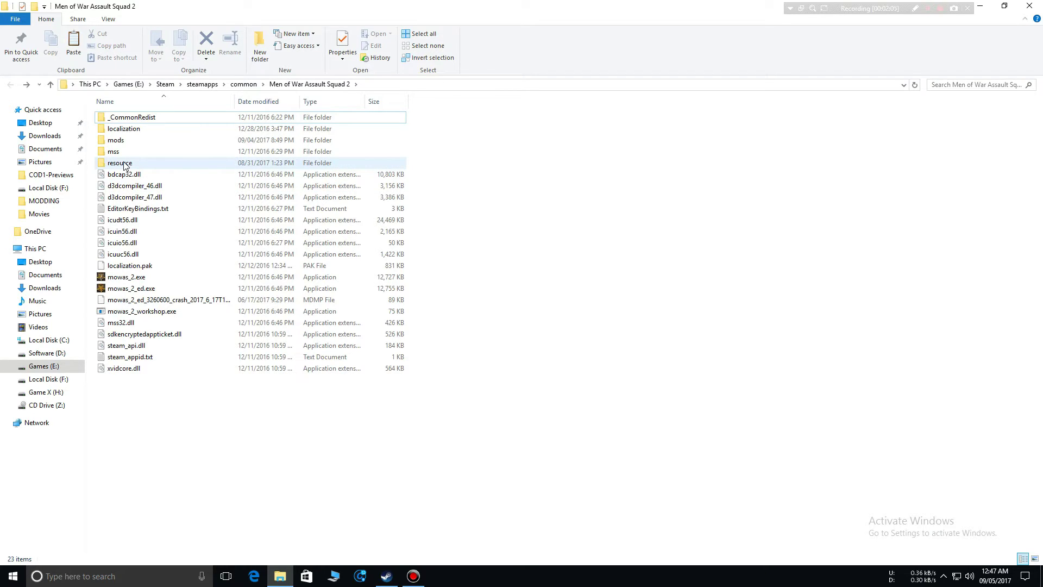
click(140, 164)
double_click(141, 164)
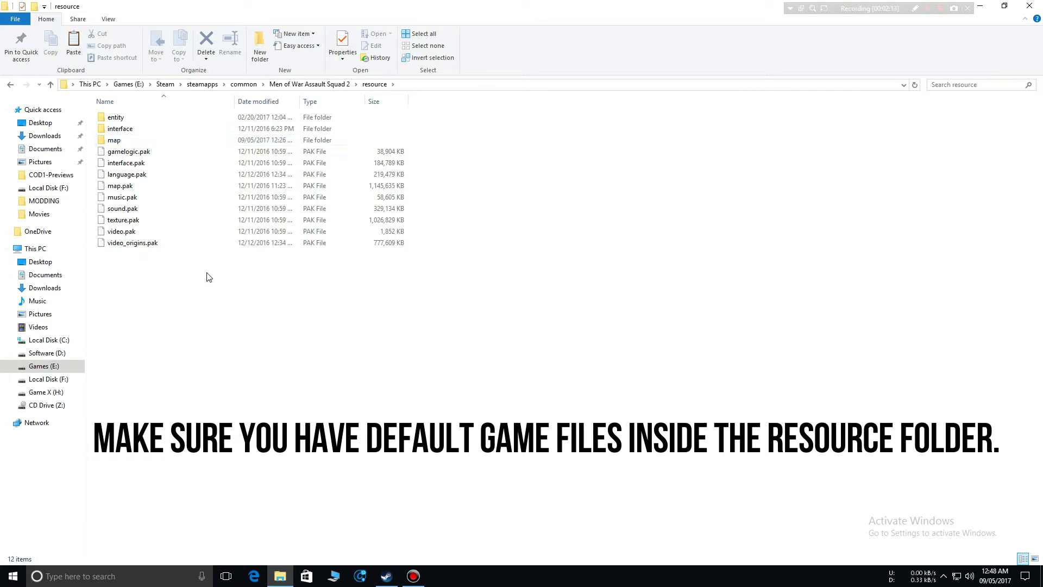
Check that the default game .pak files, from gamelogic.pak to video_origins.pak, are in the resource folder.
drag(412, 288, 336, 102)
click(525, 241)
drag(130, 267, 131, 151)
click(169, 326)
drag(182, 259, 144, 155)
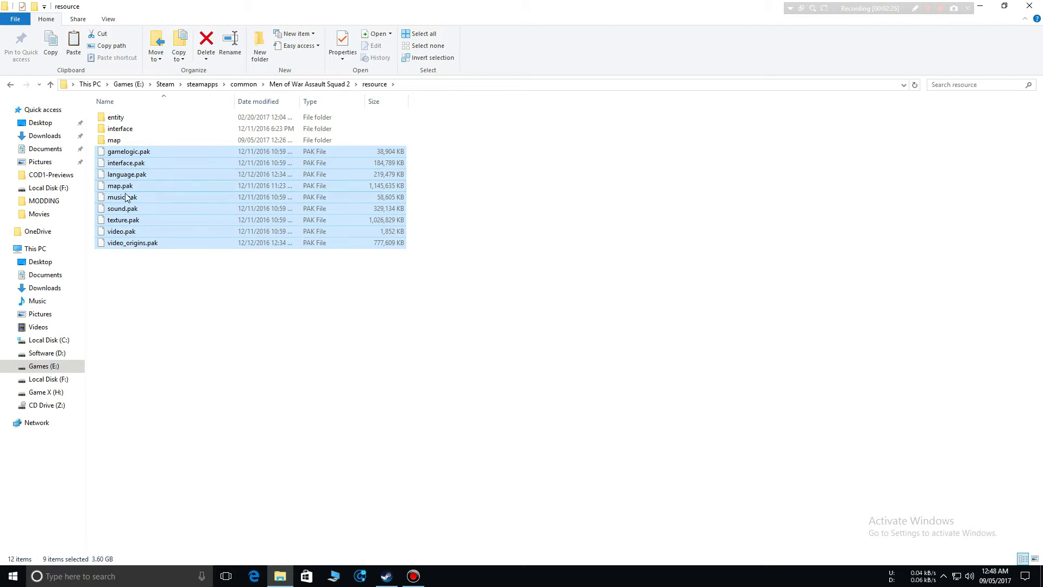
click(217, 280)
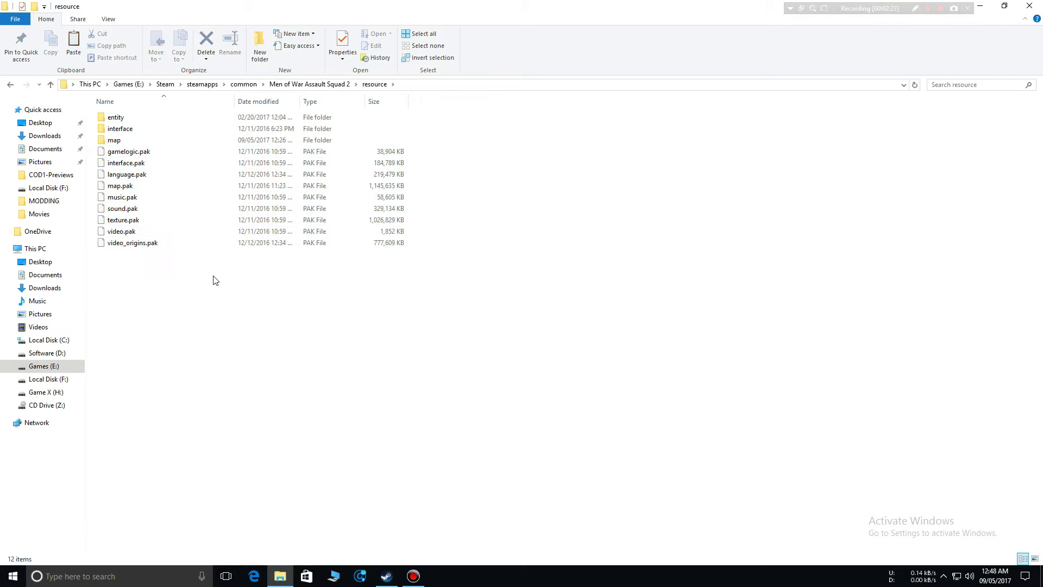
Inspect the map folder inside resource for leftover content and return to the resource folder.
click(151, 143)
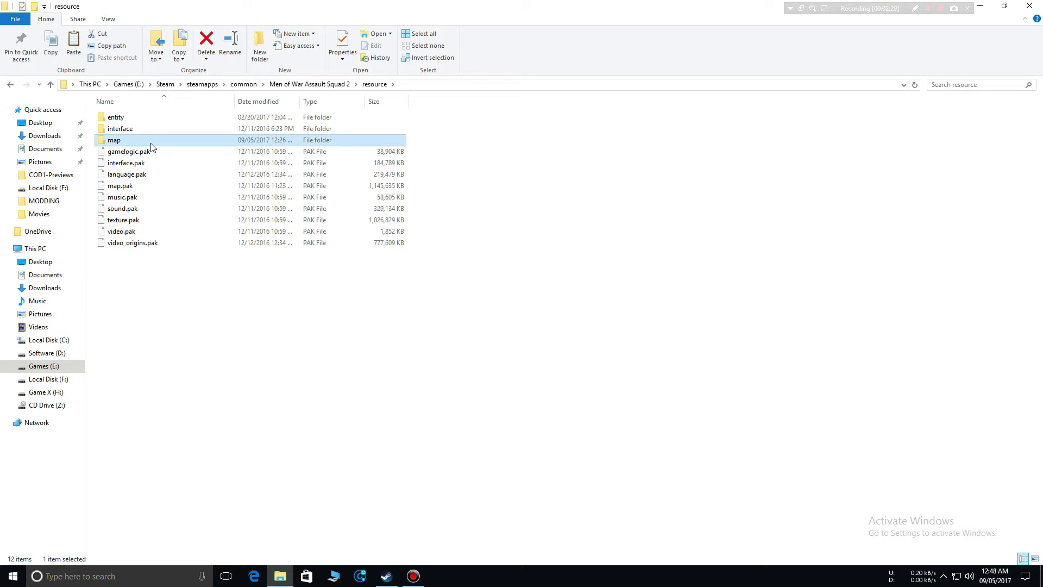
double_click(151, 144)
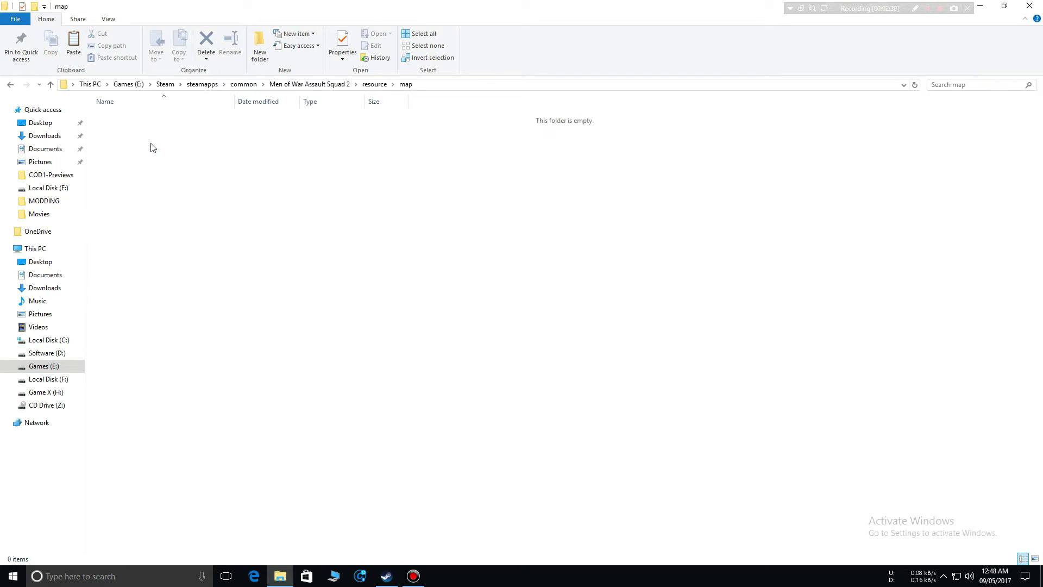
click(11, 85)
click(205, 286)
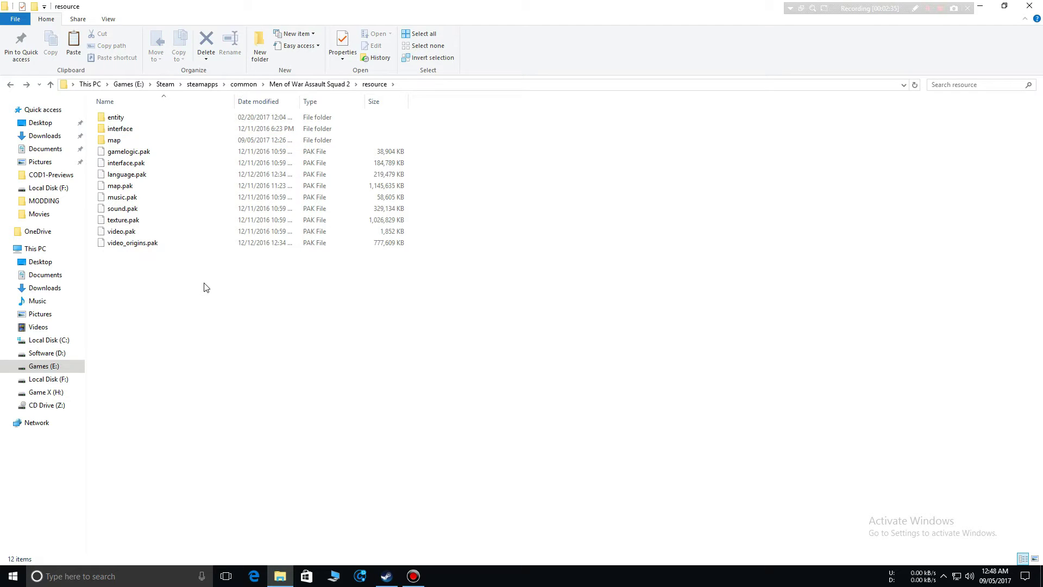
double_click(128, 140)
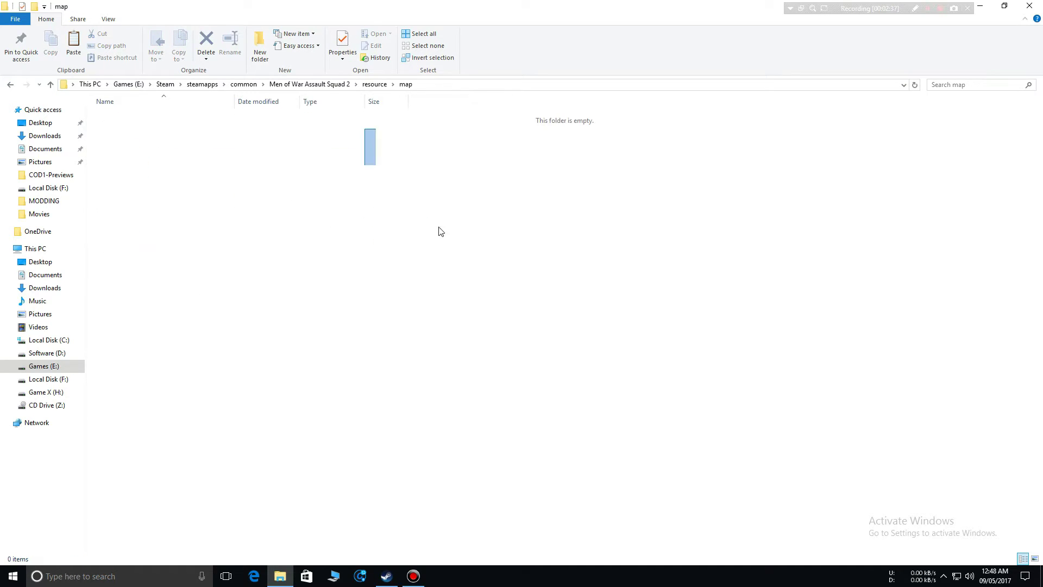
click(11, 85)
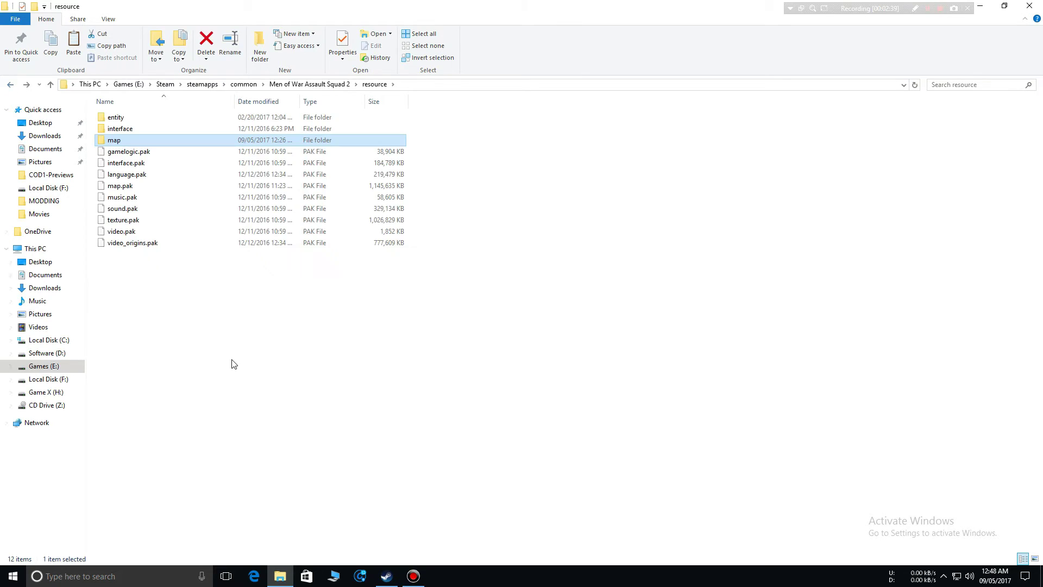
click(227, 337)
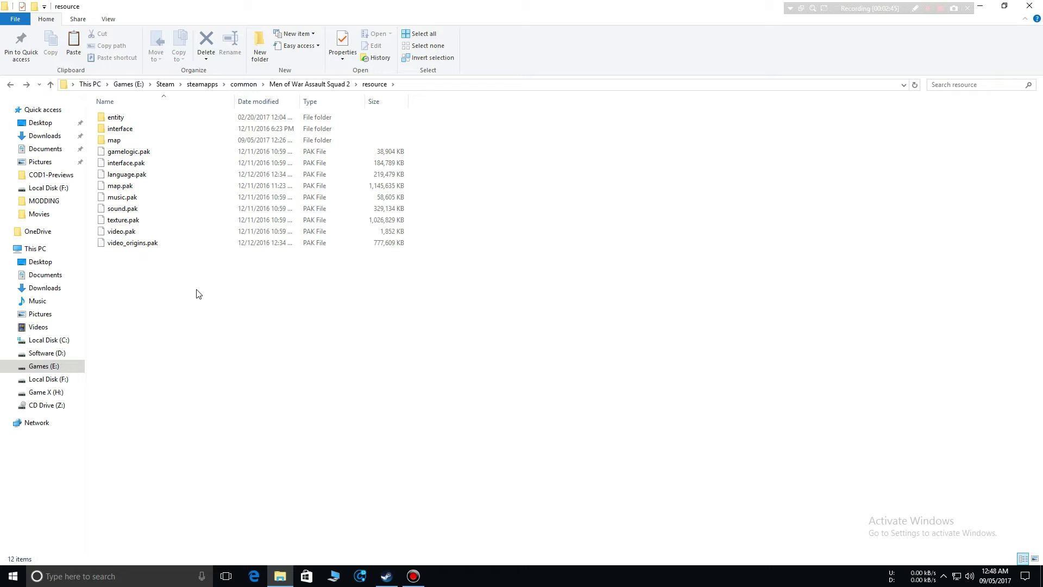
double_click(114, 140)
click(10, 85)
click(222, 326)
mouse_move(118, 145)
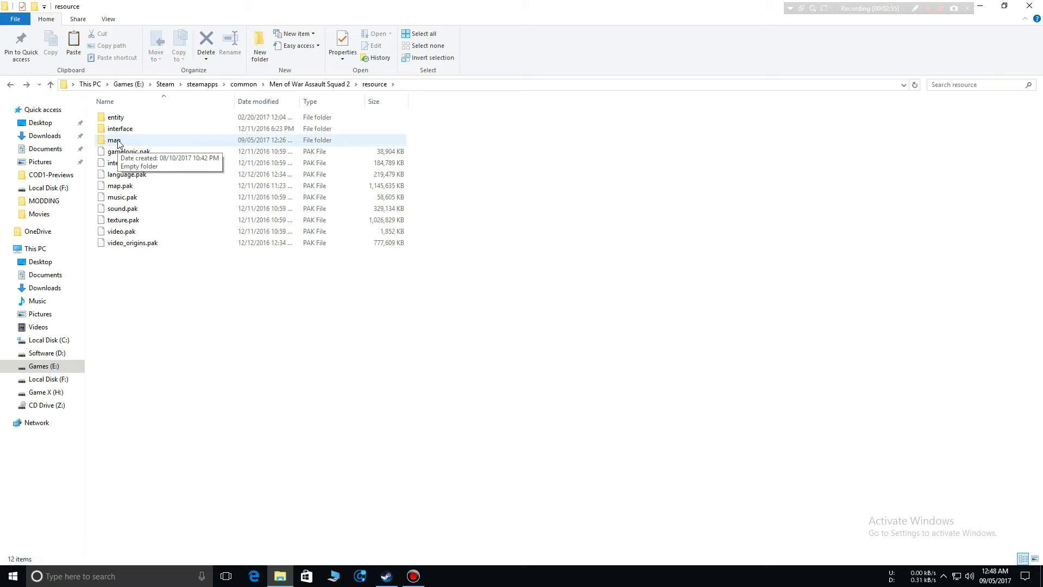
double_click(119, 143)
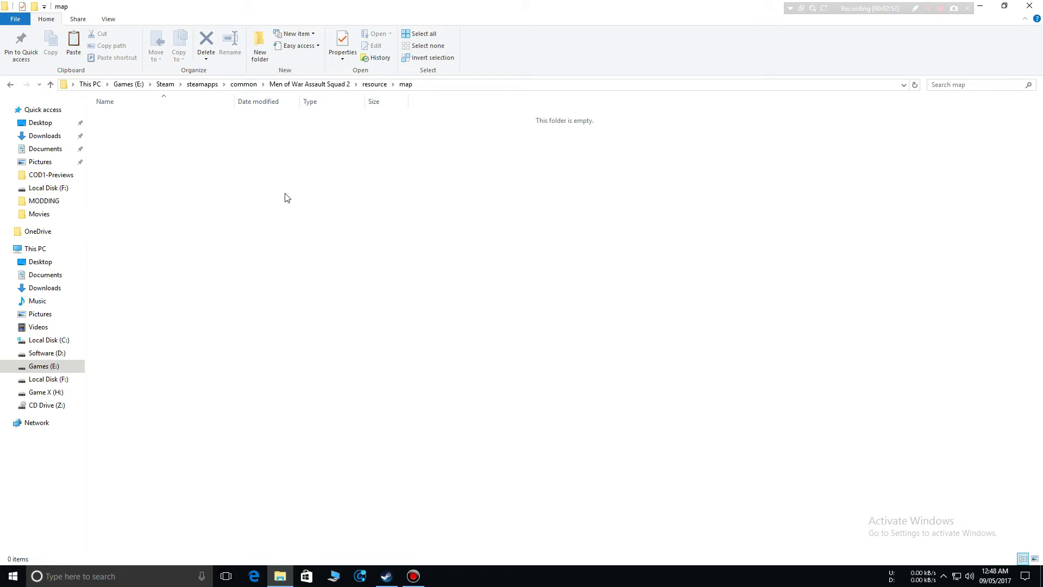
drag(174, 144, 535, 363)
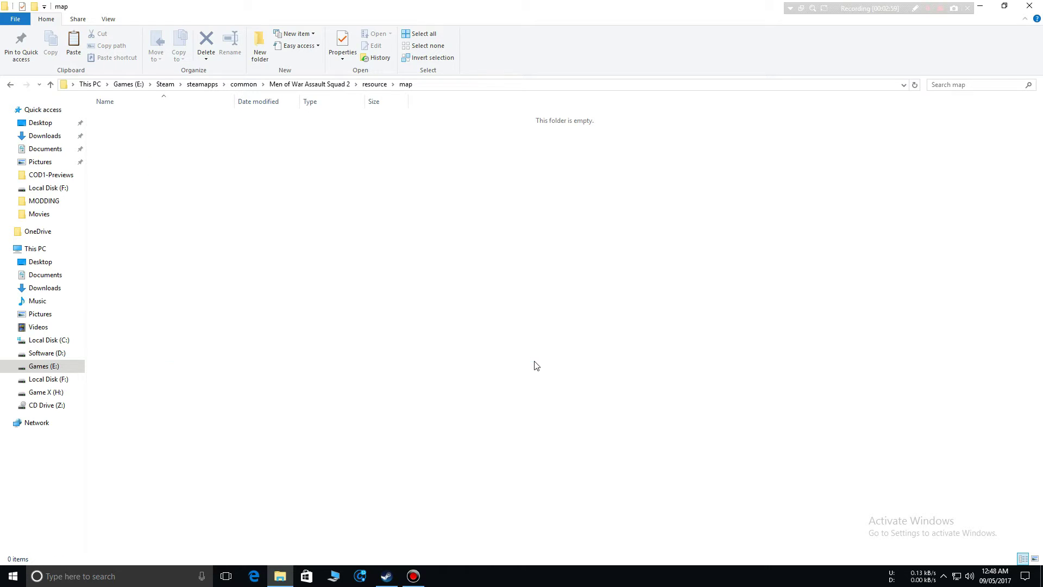
click(10, 85)
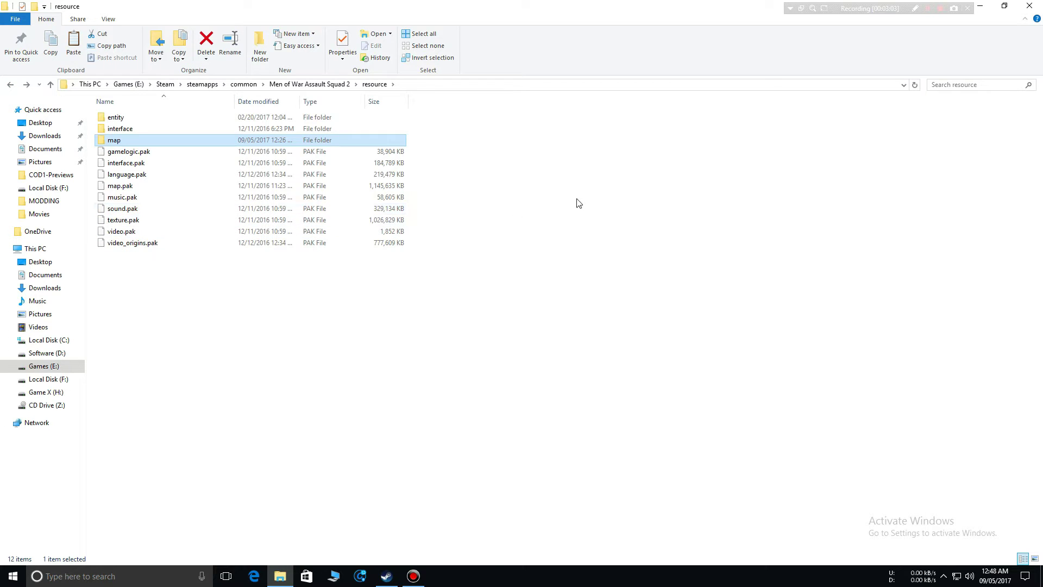
double_click(115, 141)
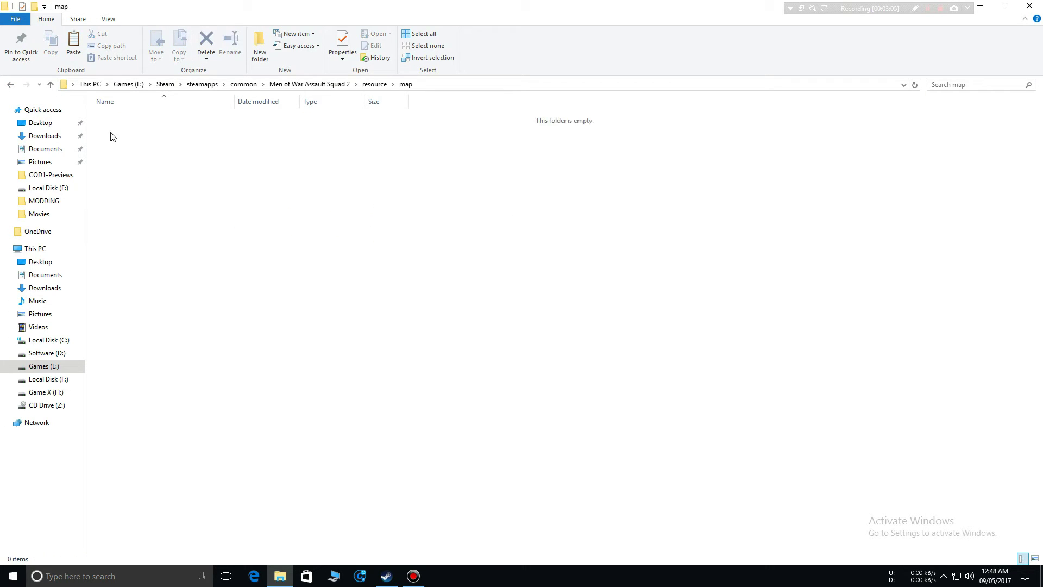
click(10, 84)
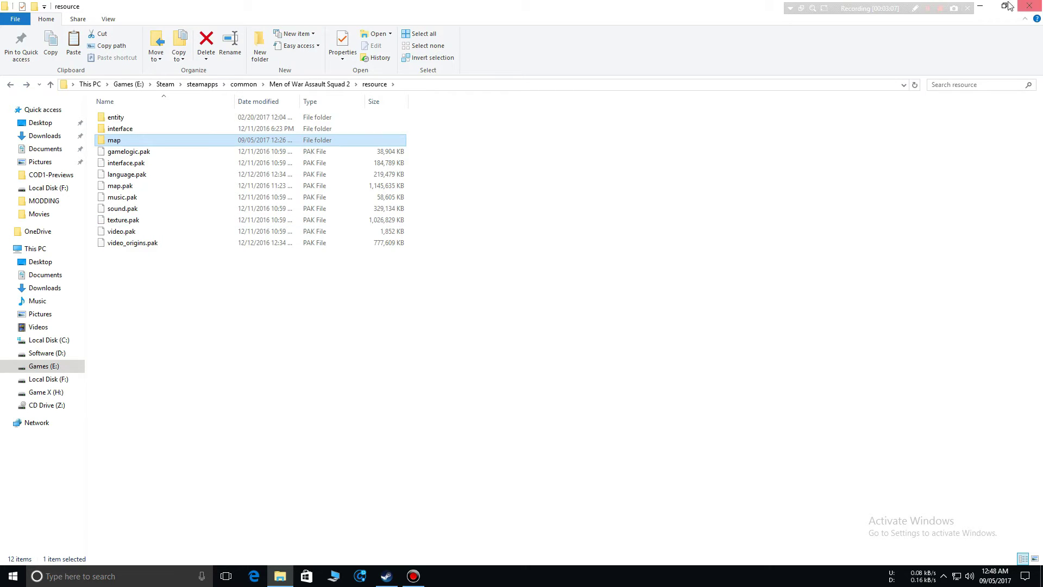
click(981, 7)
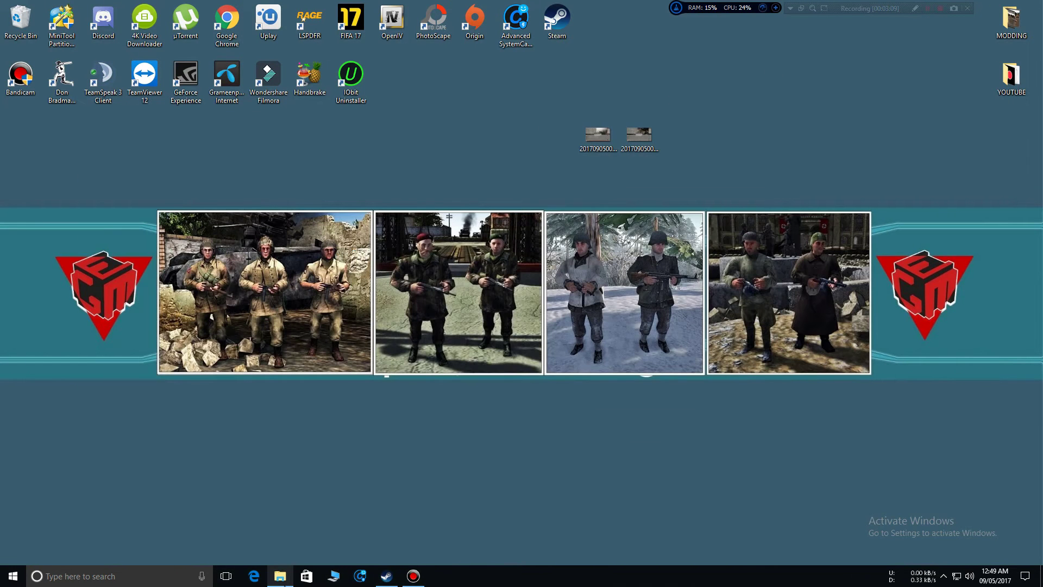
click(280, 576)
click(256, 321)
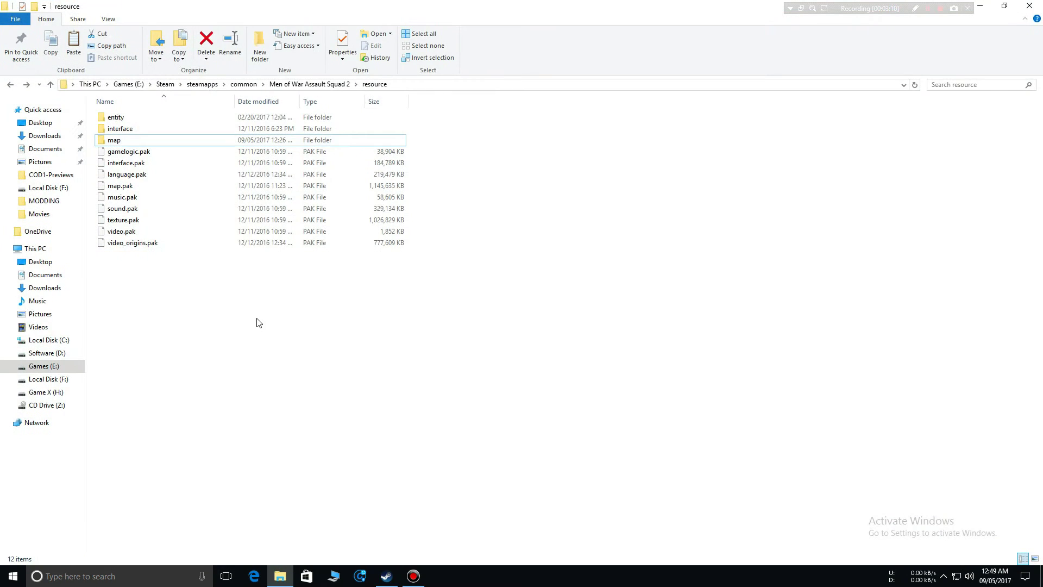
Inspect the default .pak files in the entity folder and return to the resource folder.
double_click(116, 117)
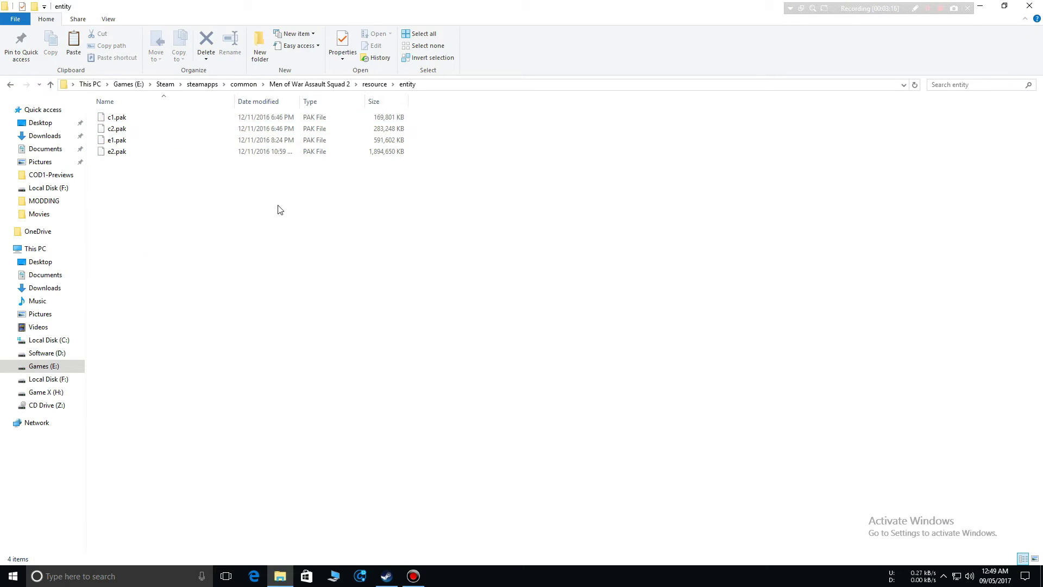
drag(151, 213, 136, 116)
click(227, 239)
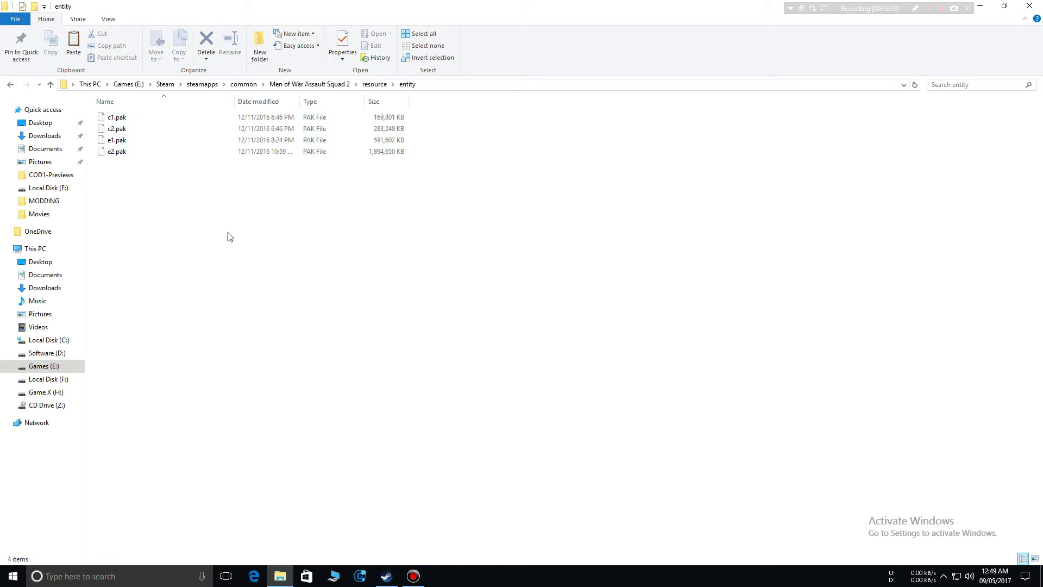
click(7, 86)
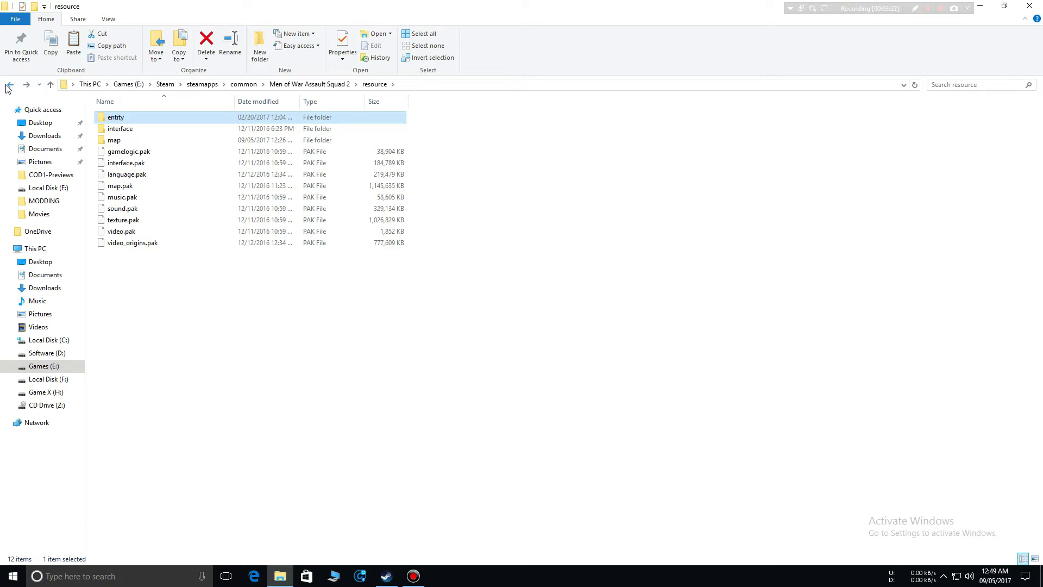
Go back to the Men of War Assault Squad 2 folder, refresh it and open its mods folder.
click(7, 86)
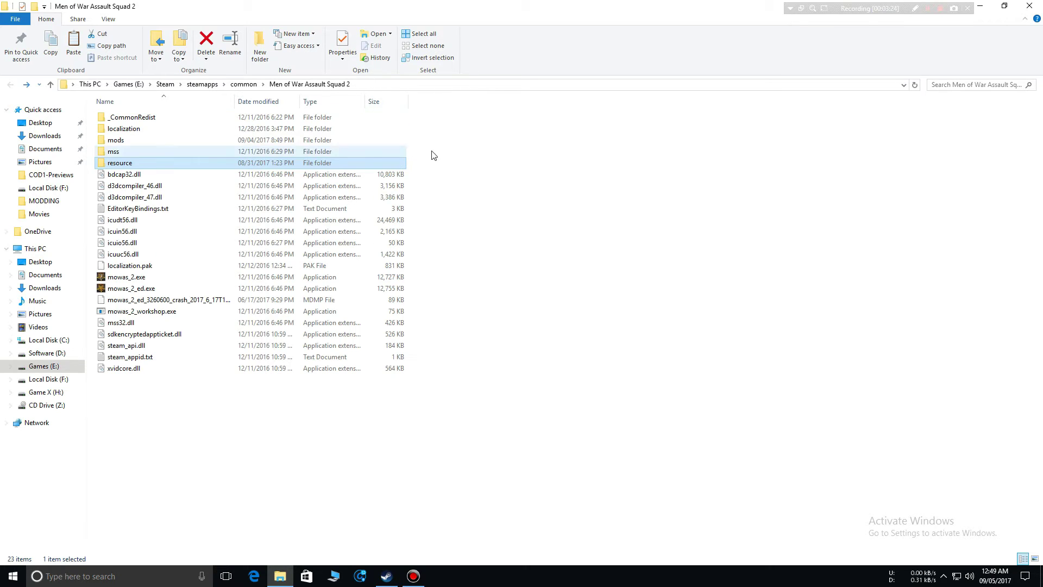
right_click(489, 154)
click(525, 195)
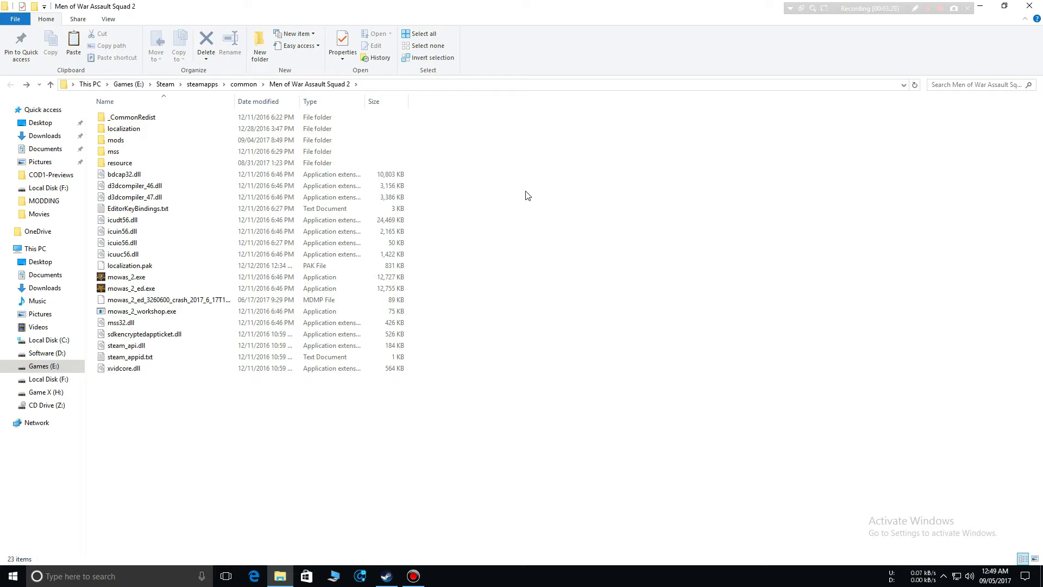
right_click(514, 177)
click(535, 222)
double_click(122, 140)
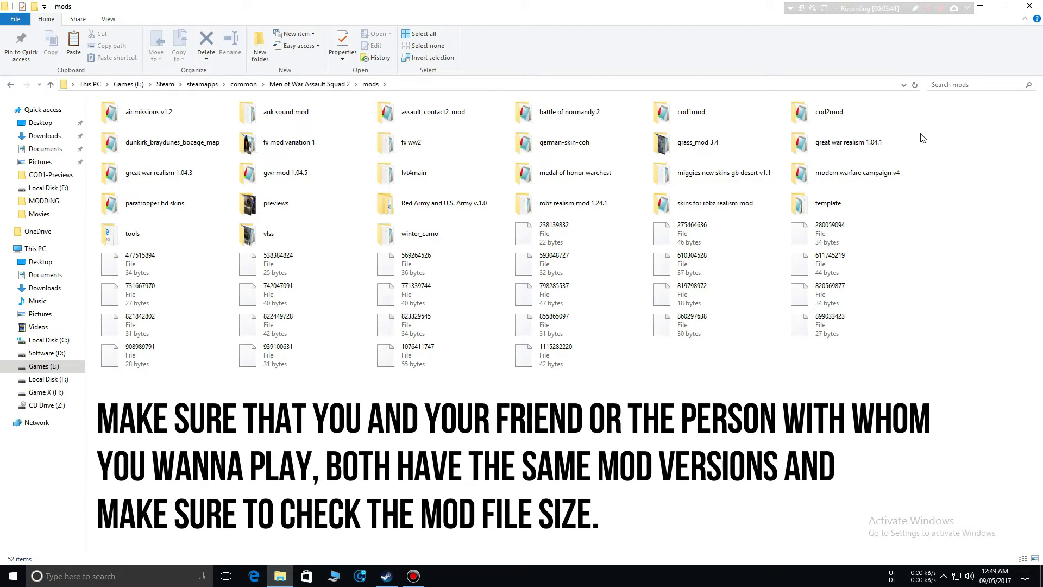
Compare the version numbers of great war realism 1.04.1, 1.04.3 and gwr mod 1.04.5, and check the gwr mod's folder size.
click(869, 140)
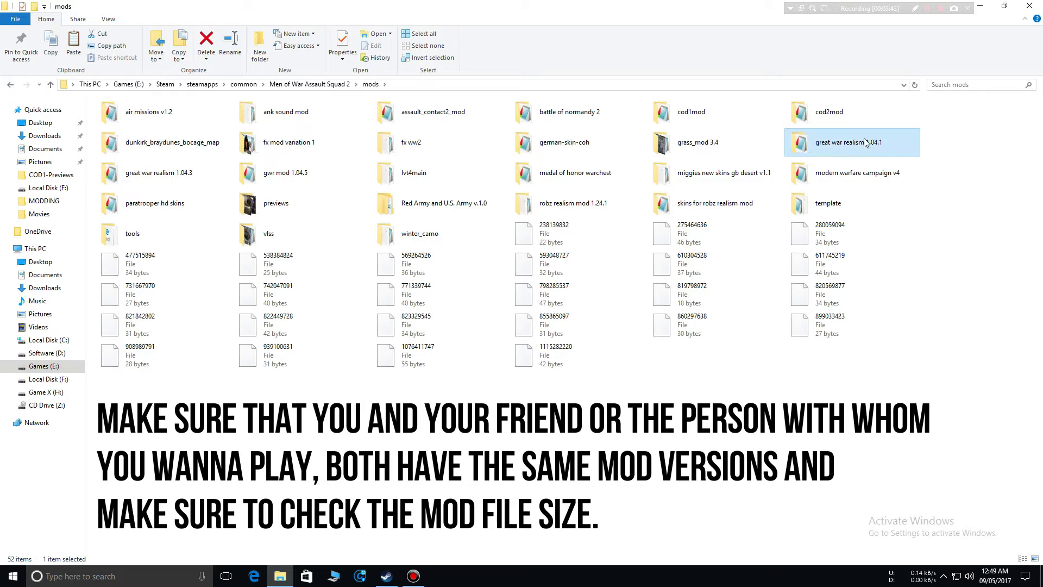
mouse_move(889, 147)
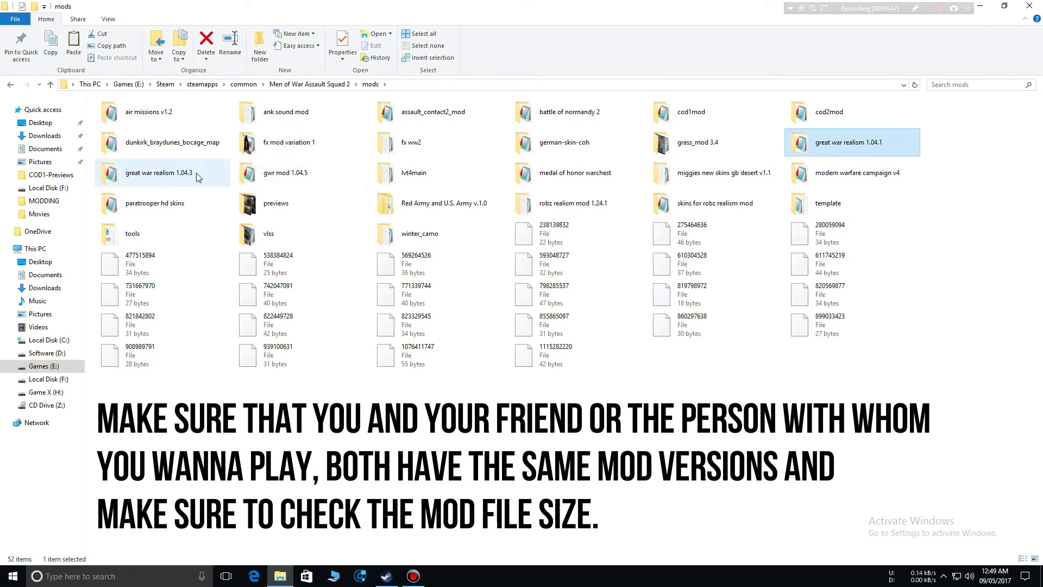
click(156, 183)
click(306, 177)
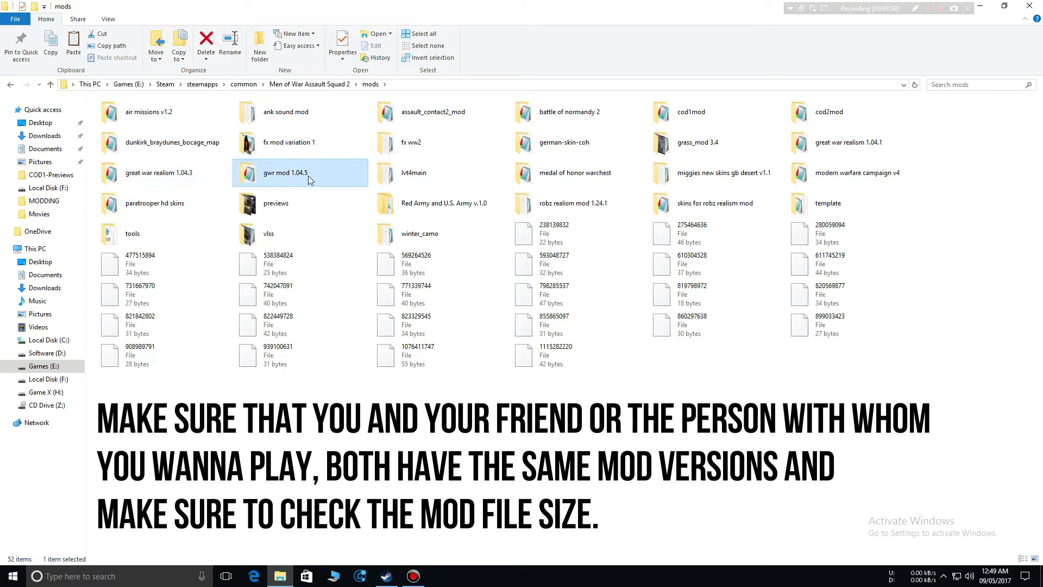
mouse_move(309, 175)
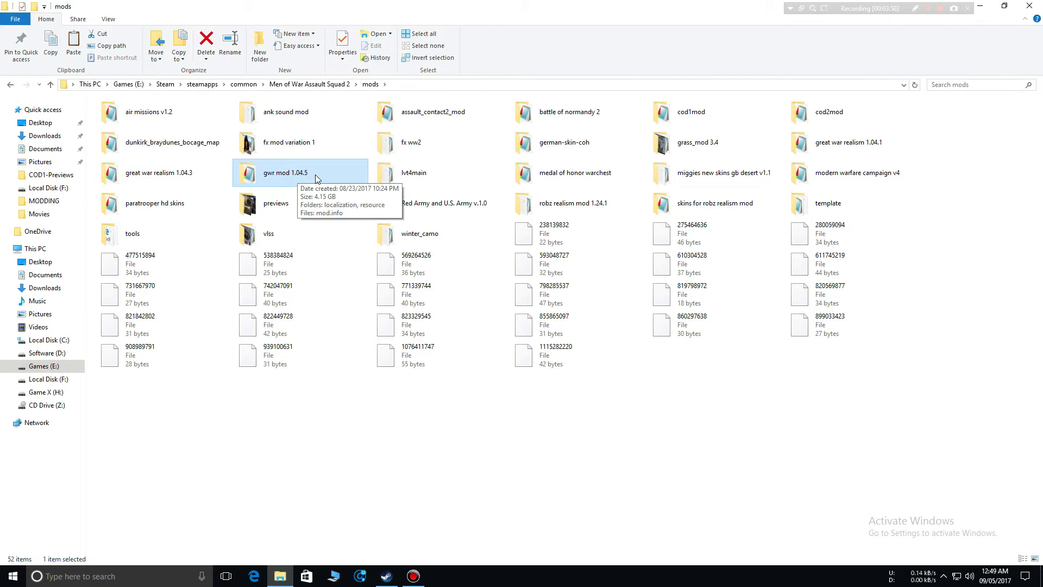
Check the total size of the gwr mod 1.04.5 folder in its properties and close them.
click(288, 390)
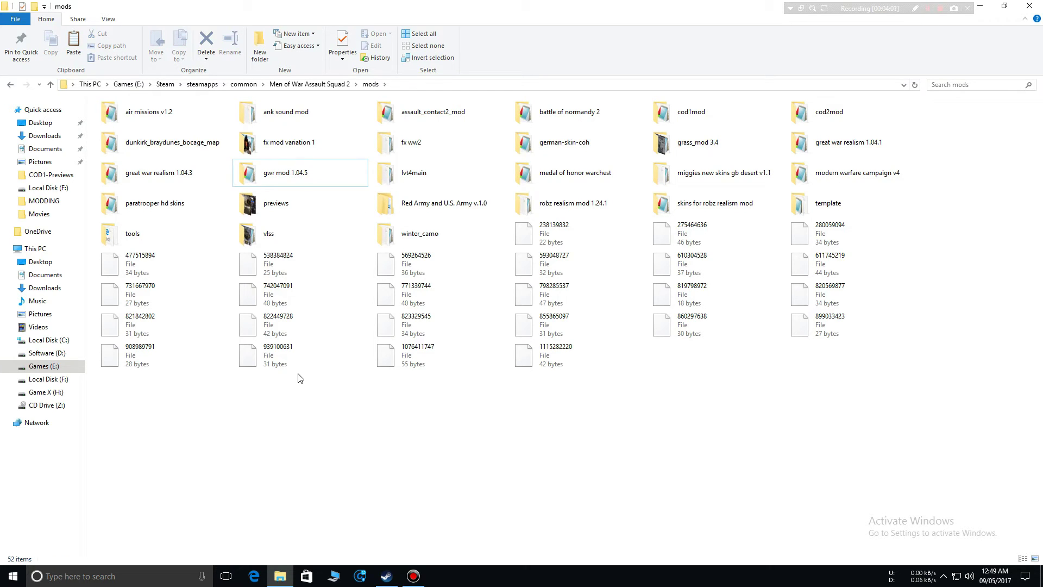
right_click(299, 180)
click(345, 520)
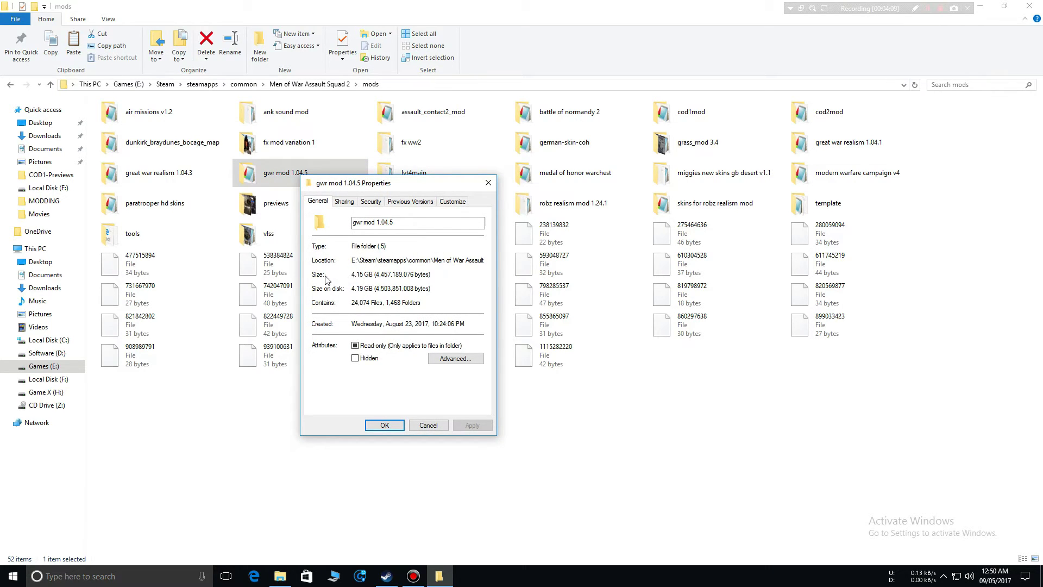
drag(351, 274, 373, 275)
click(393, 428)
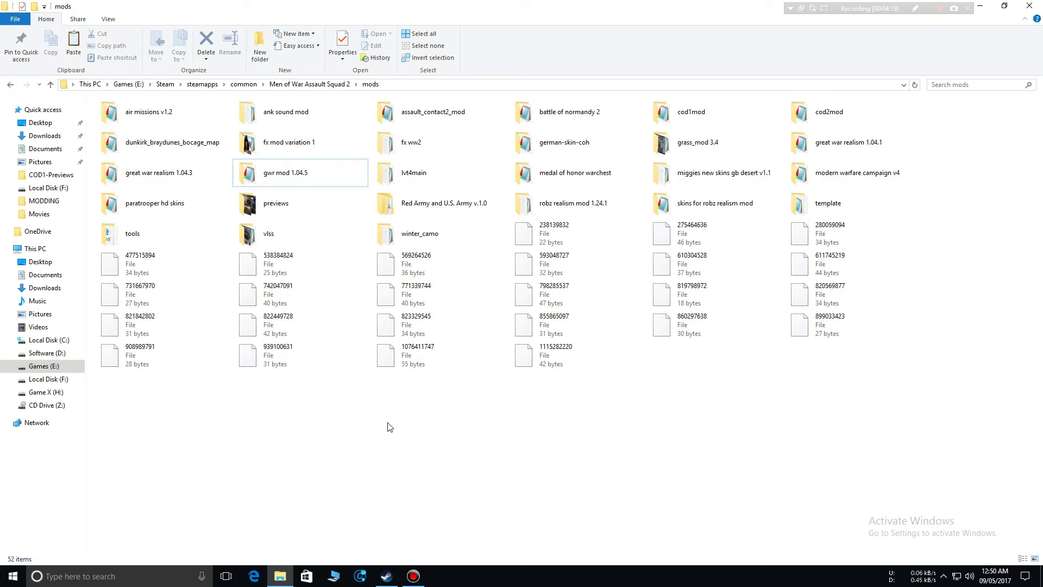
Inspect the contents of the robz realism mod 1.24.1 folder and return to the mods folder.
right_click(387, 429)
click(424, 312)
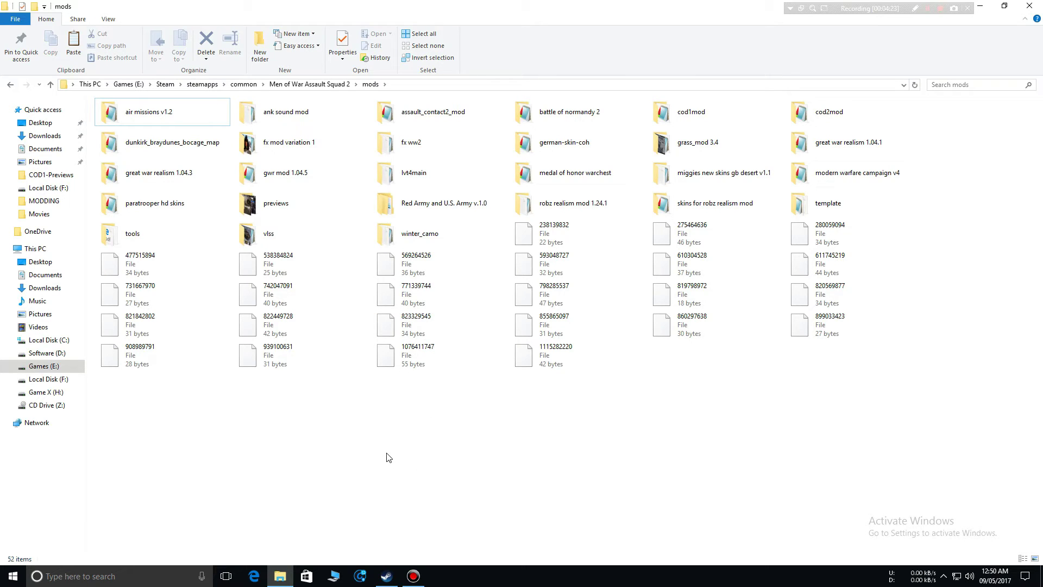
right_click(386, 436)
click(421, 320)
double_click(578, 211)
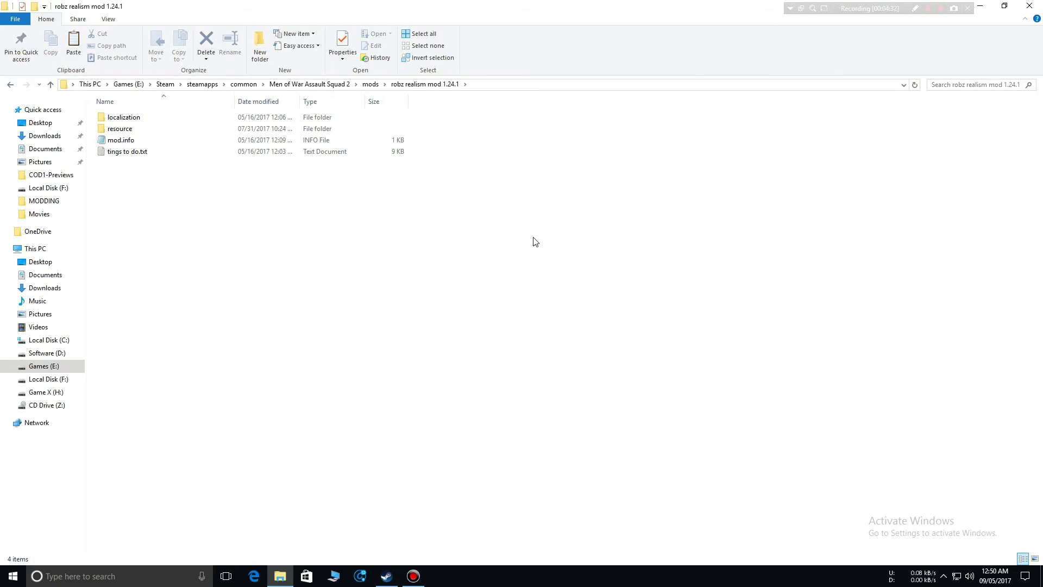
key(BackSpace)
key(Right)
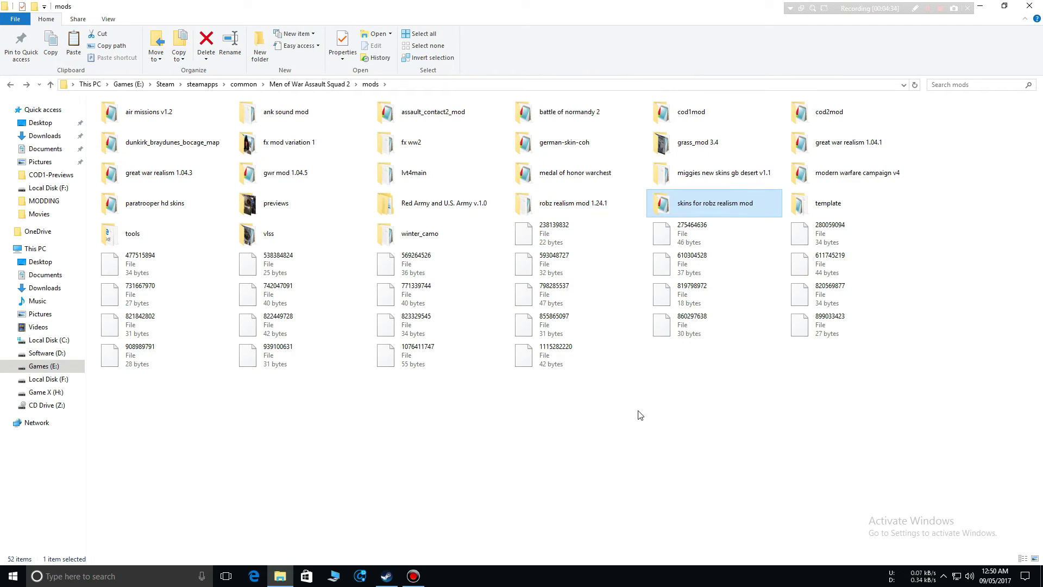
key(Left)
key(Right)
key(Right)
key(Up)
key(Up)
key(Left)
key(Left)
key(Left)
key(Left)
key(Left)
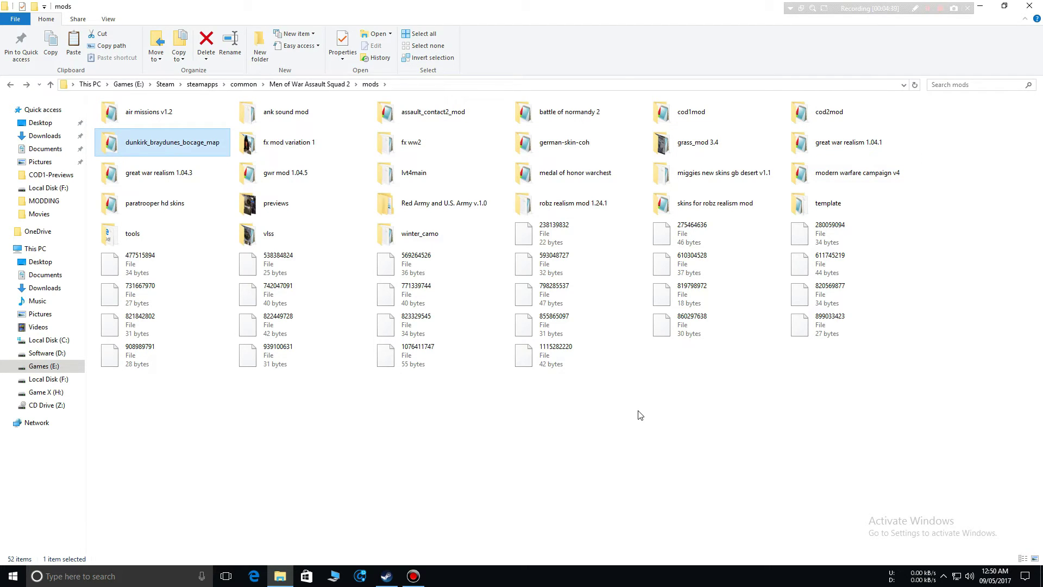
key(Down)
key(Down)
key(Right)
key(Up)
key(Up)
key(Up)
key(Right)
key(Right)
key(Right)
key(Left)
key(Right)
key(Right)
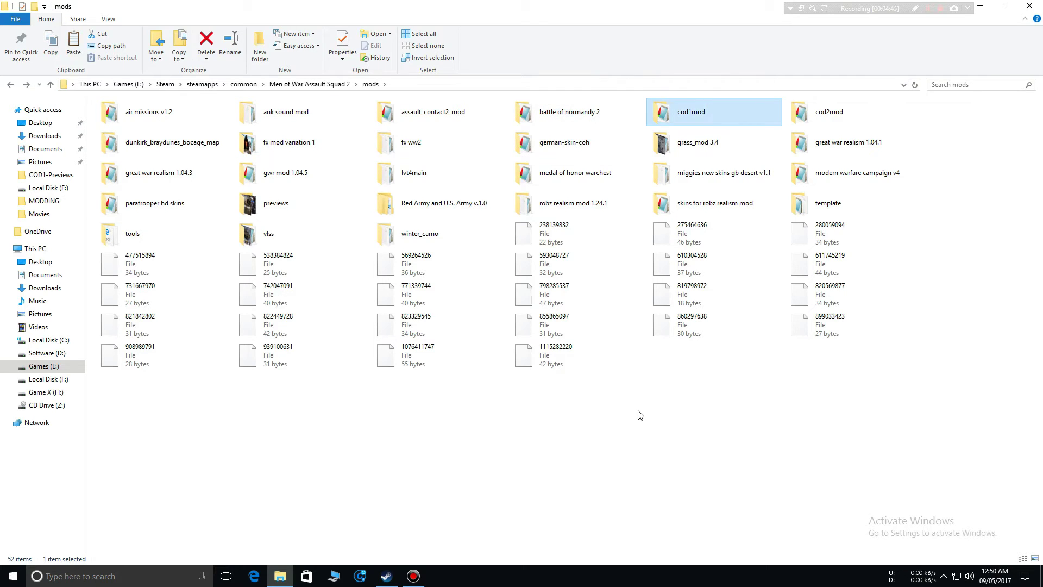
key(Down)
key(Left)
key(Left)
key(Up)
key(Left)
key(Left)
key(Left)
key(Down)
key(Down)
key(Right)
key(Right)
key(Up)
key(Right)
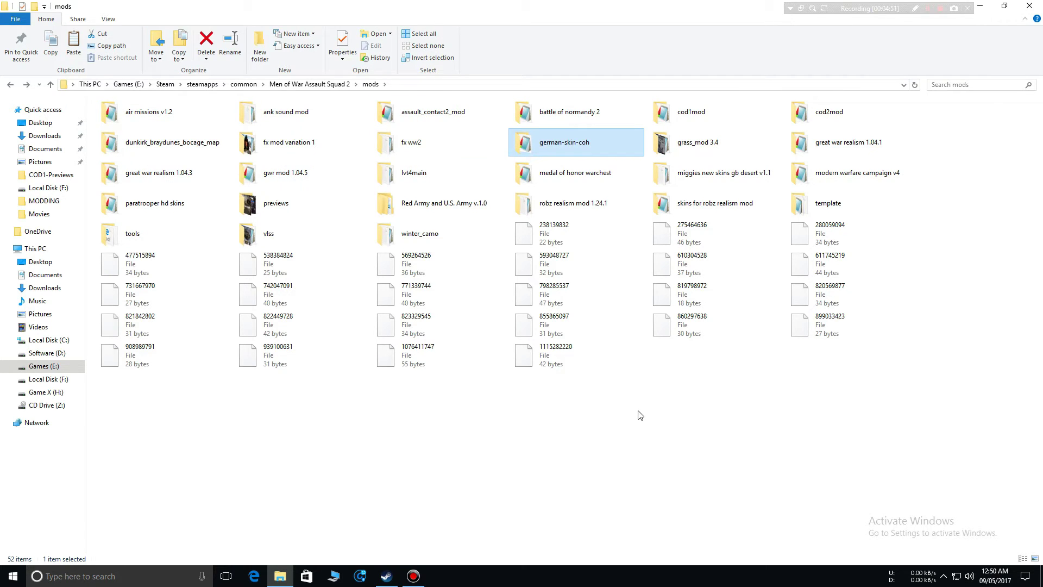
key(Right)
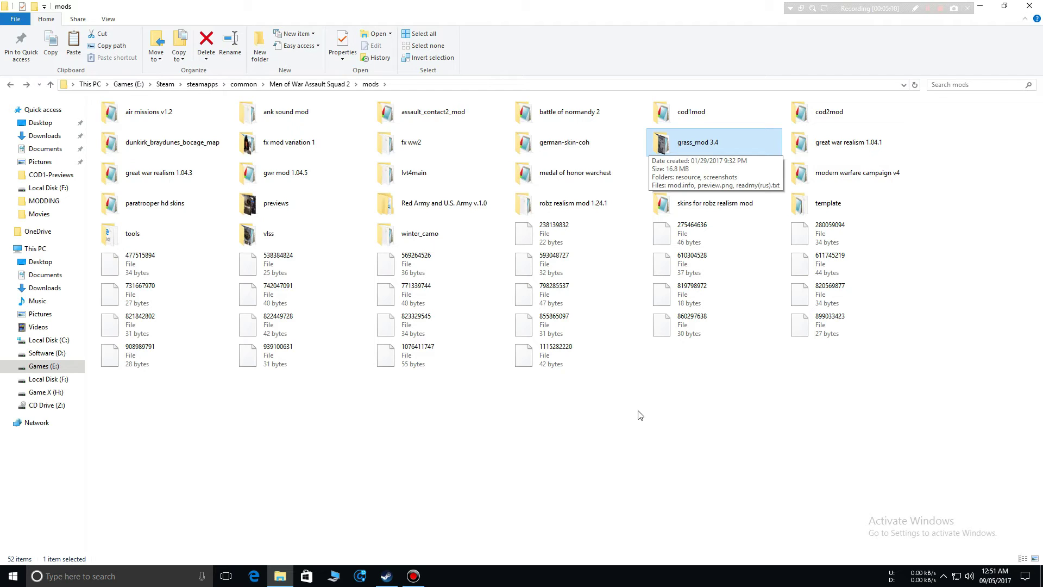
click(682, 403)
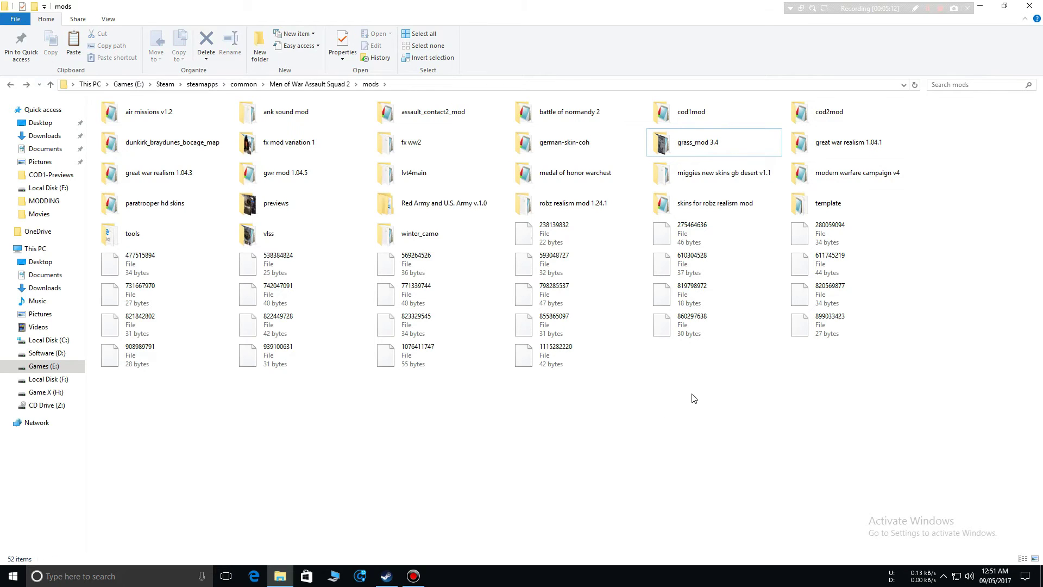
right_click(691, 394)
click(736, 438)
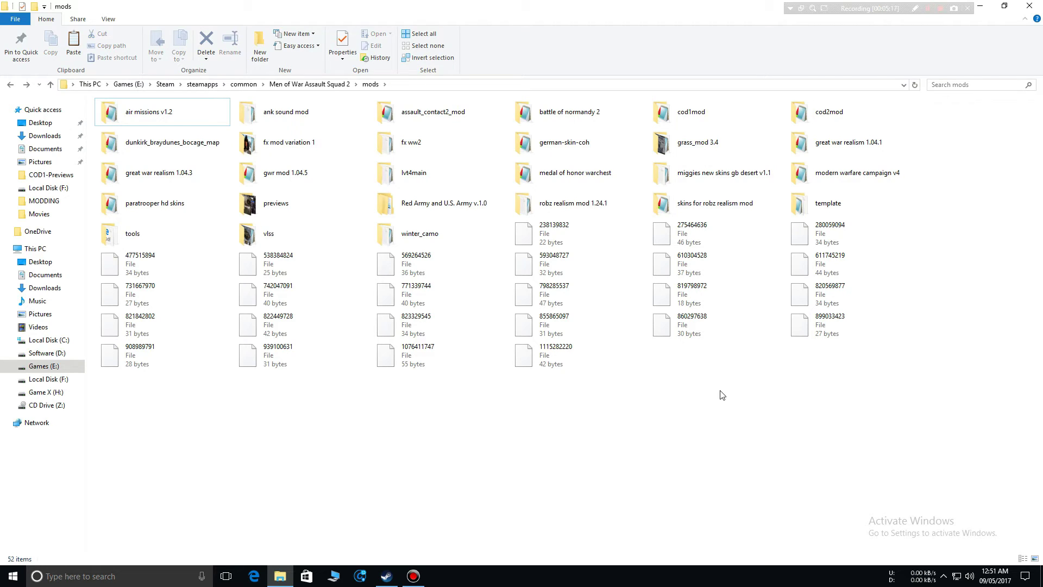
click(525, 202)
click(663, 376)
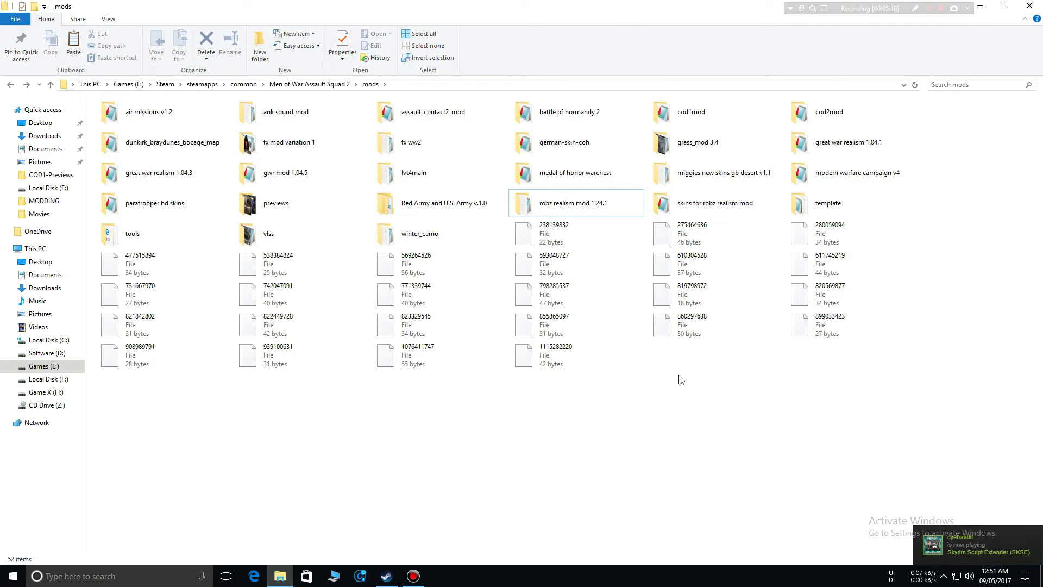
Refresh the mods folder and close its window to return to the desktop.
right_click(680, 379)
click(712, 419)
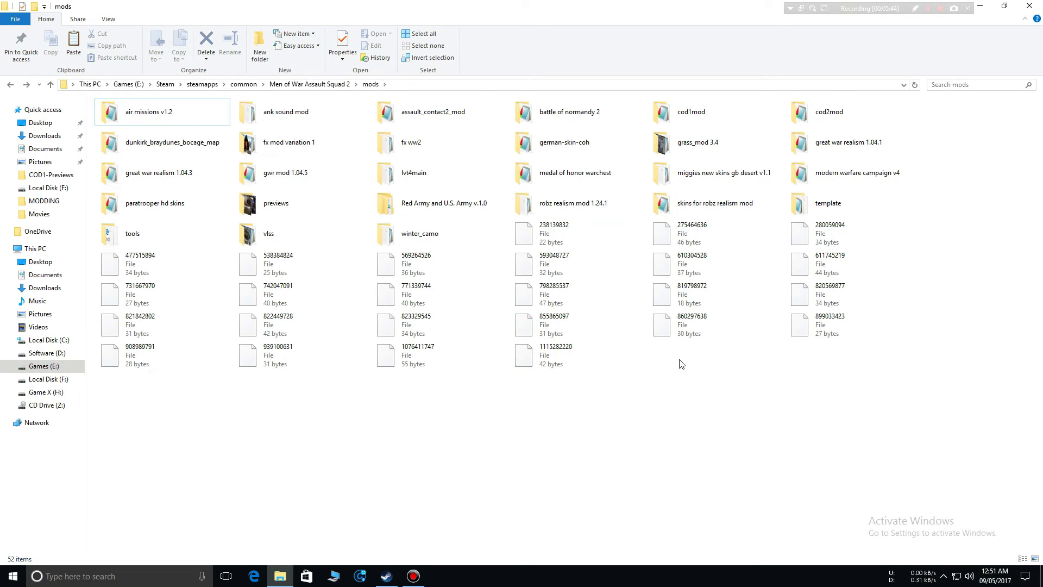
click(1029, 6)
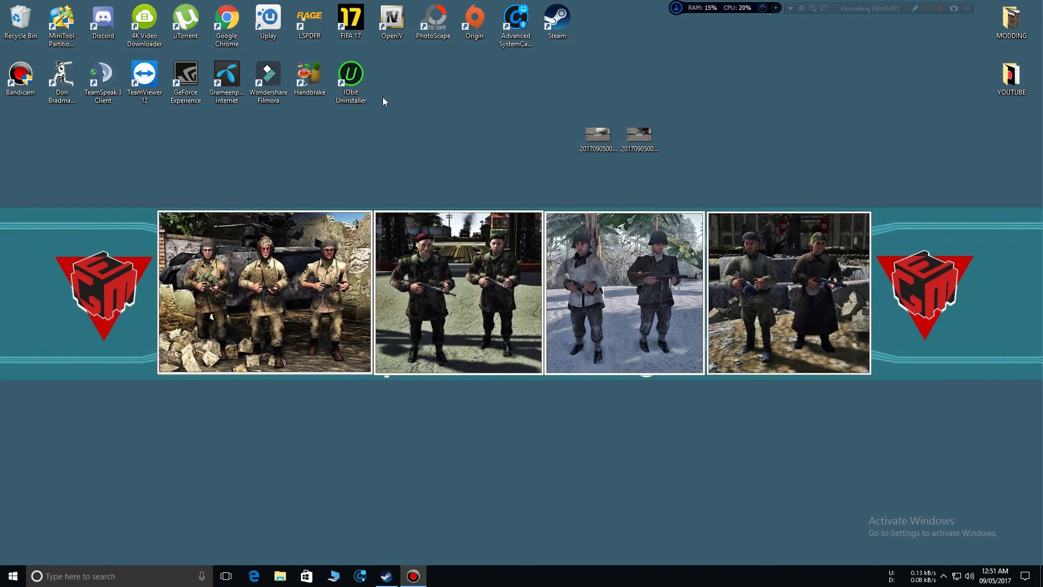
right_click(252, 133)
click(268, 167)
drag(146, 157, 881, 424)
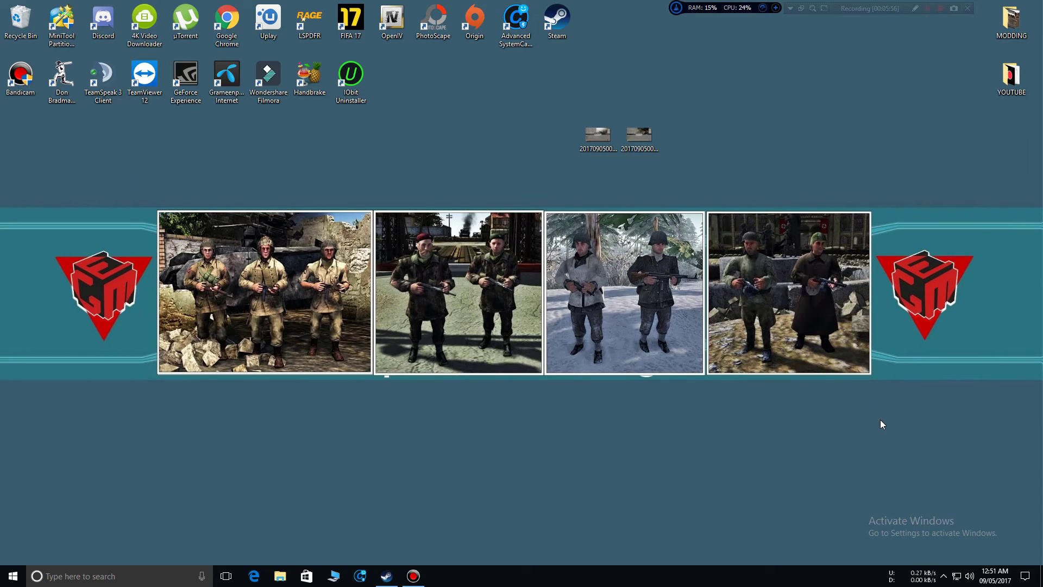
right_click(166, 144)
click(178, 145)
right_click(178, 146)
click(180, 148)
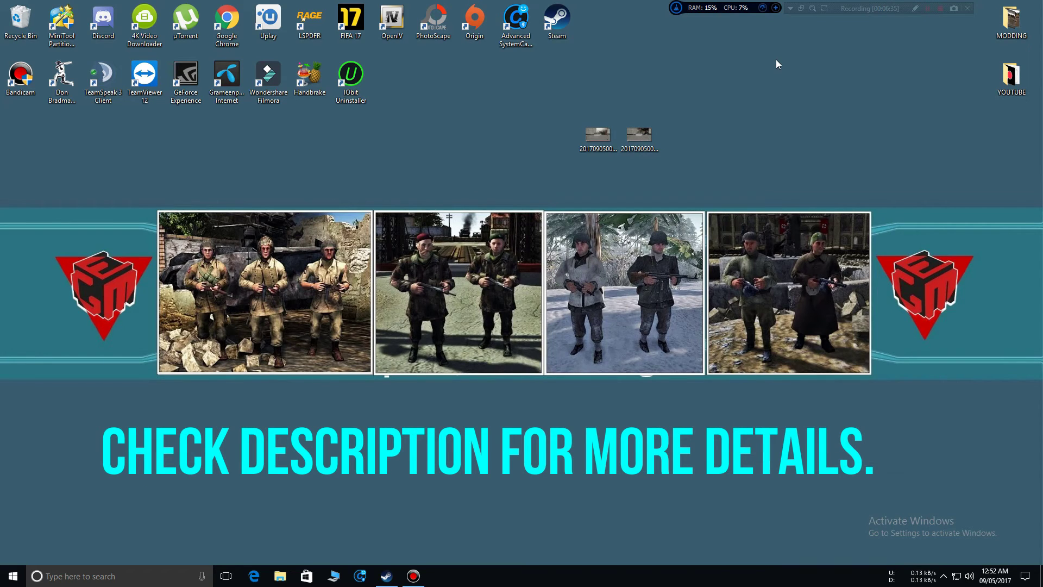
right_click(776, 60)
click(793, 89)
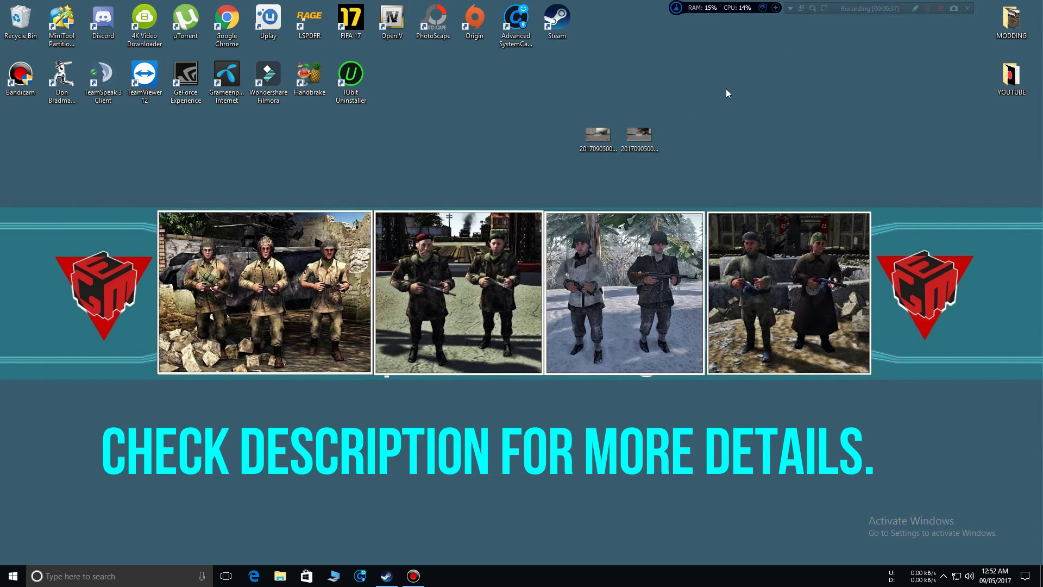
double_click(609, 129)
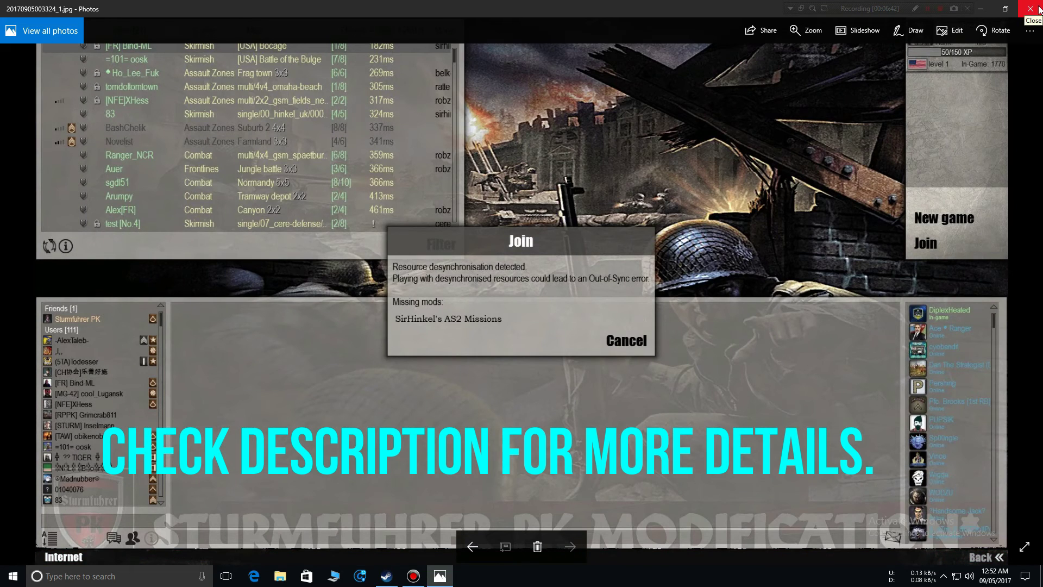
click(1031, 8)
right_click(726, 54)
click(721, 45)
right_click(721, 34)
click(742, 63)
right_click(737, 44)
click(758, 75)
right_click(722, 33)
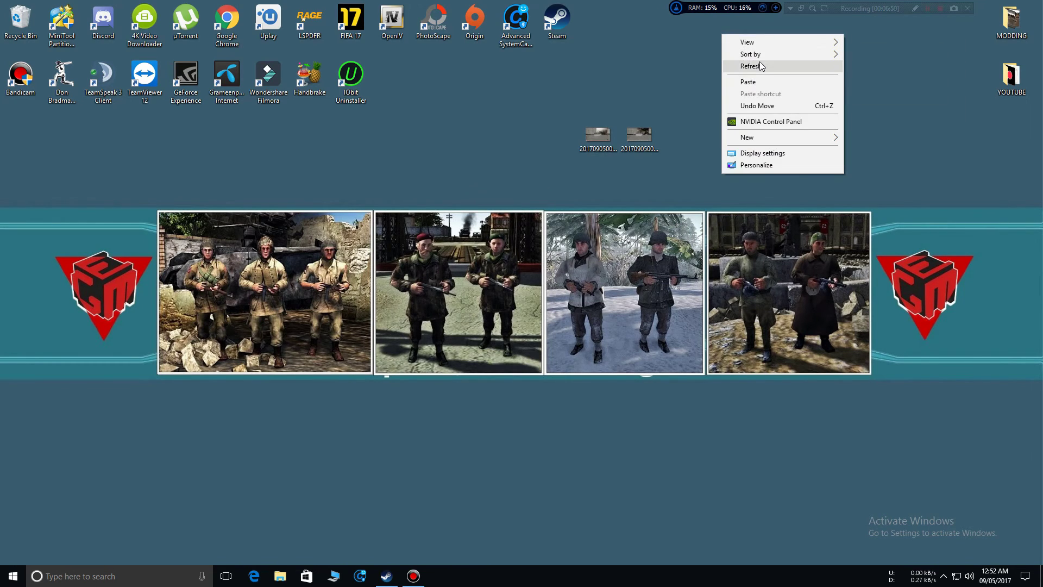
click(760, 66)
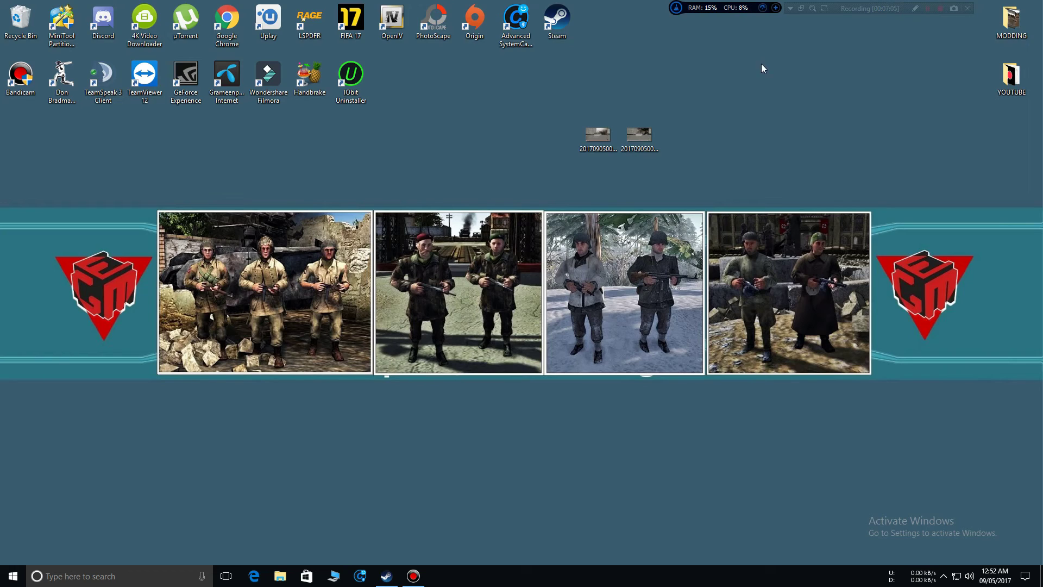
right_click(759, 61)
click(791, 97)
drag(682, 26, 918, 190)
drag(664, 54, 984, 194)
right_click(735, 52)
click(749, 84)
right_click(713, 38)
click(731, 73)
right_click(708, 42)
click(744, 74)
drag(662, 53, 976, 198)
drag(788, 222, 854, 362)
drag(855, 362, 856, 356)
right_click(749, 29)
click(761, 61)
right_click(713, 35)
click(738, 63)
right_click(712, 44)
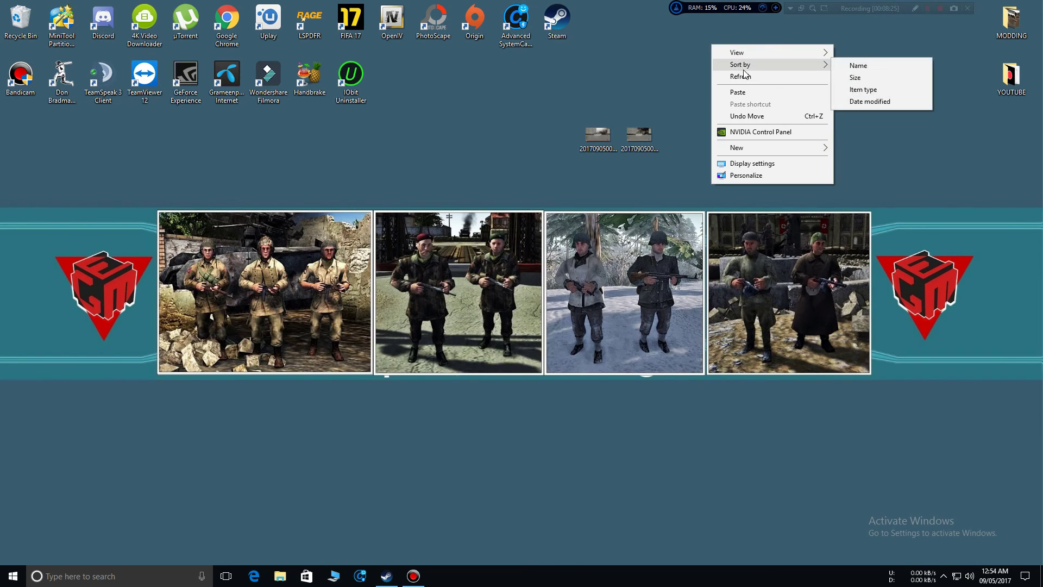
click(740, 76)
right_click(719, 45)
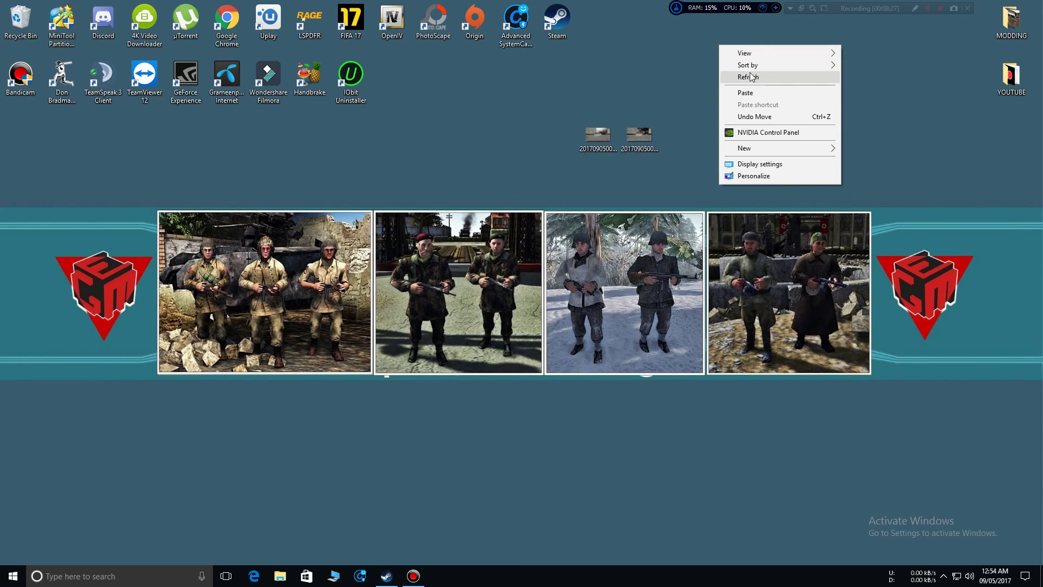
click(750, 77)
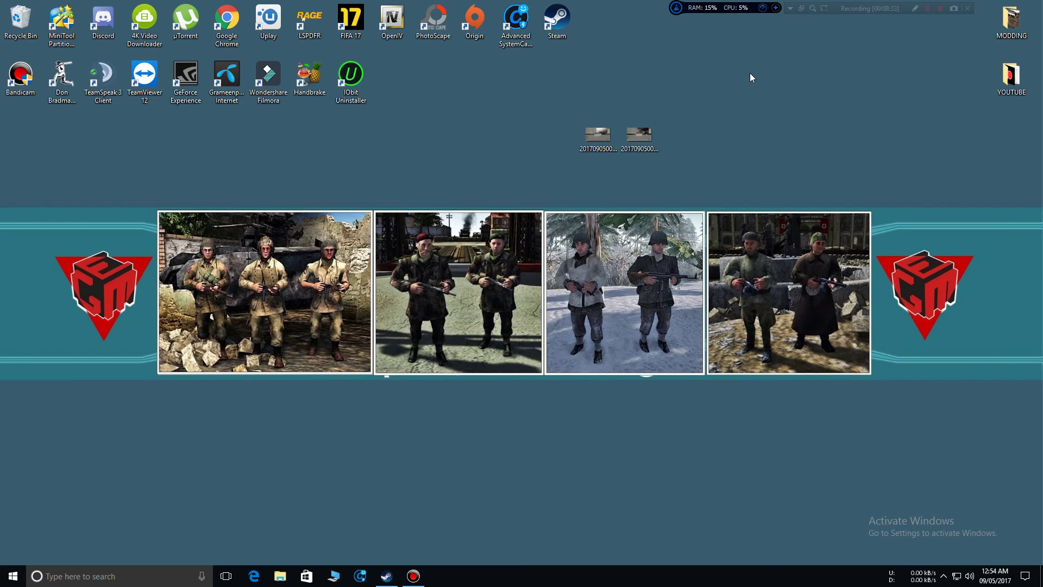
right_click(699, 36)
click(725, 70)
right_click(725, 47)
click(747, 81)
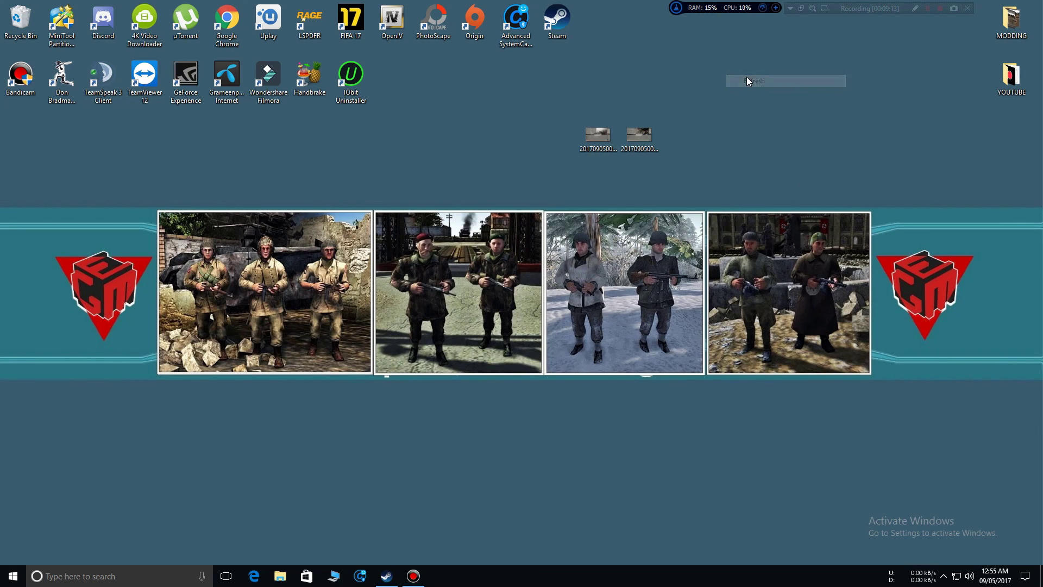